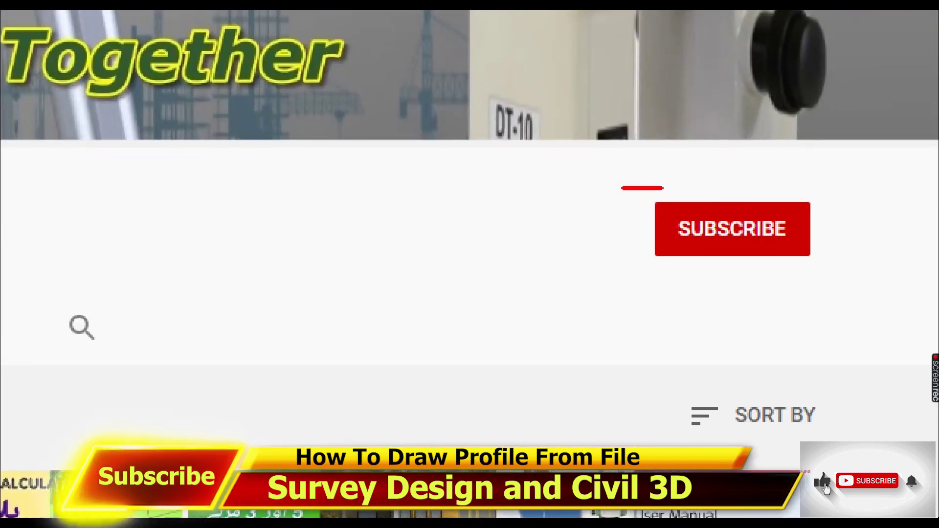
Subscribe to the SURVEY DESIGNING AND CIVIL 3D channel with notifications set to All.
mouse_move(663, 188)
mouse_down()
mouse_move(871, 297)
mouse_move(545, 293)
mouse_move(579, 165)
mouse_up()
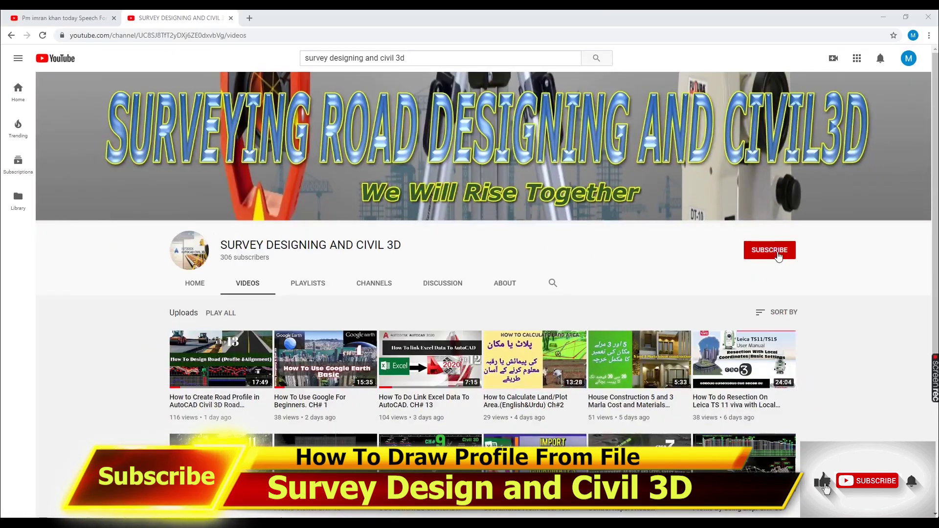
click(783, 252)
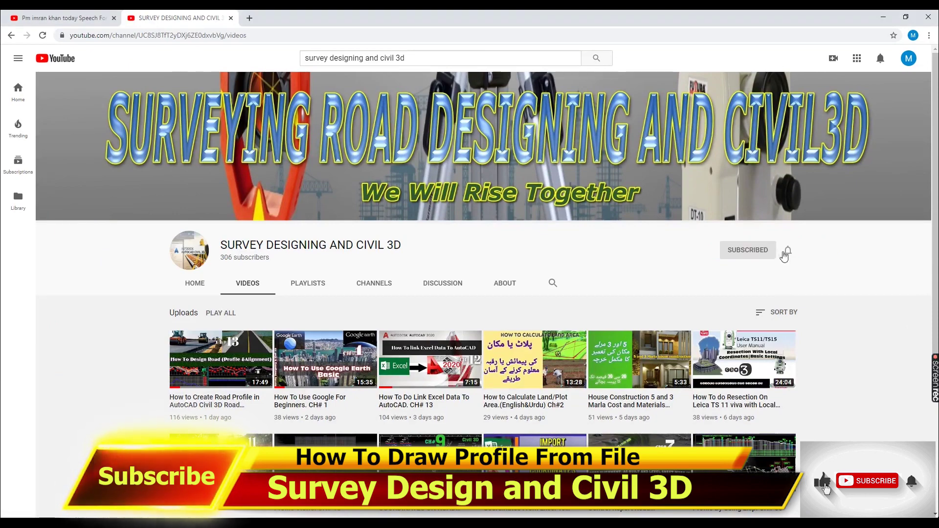
click(788, 253)
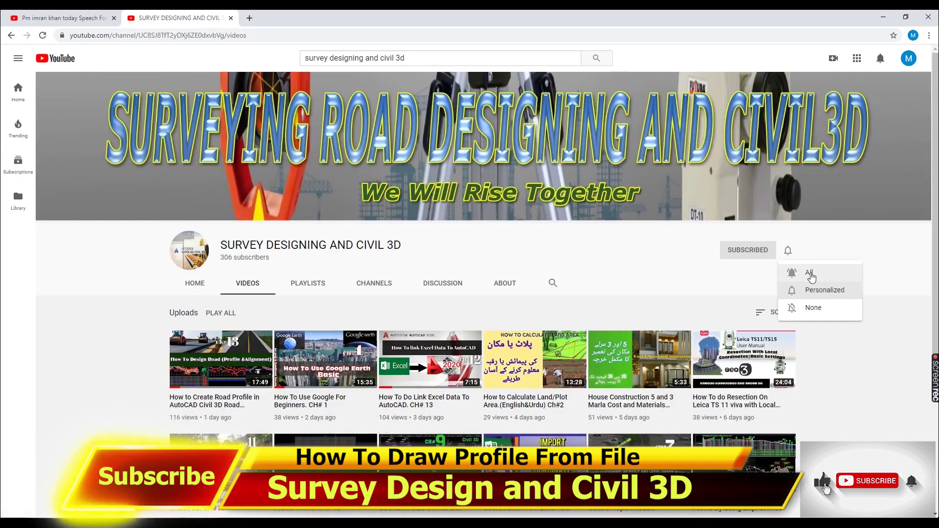
click(812, 277)
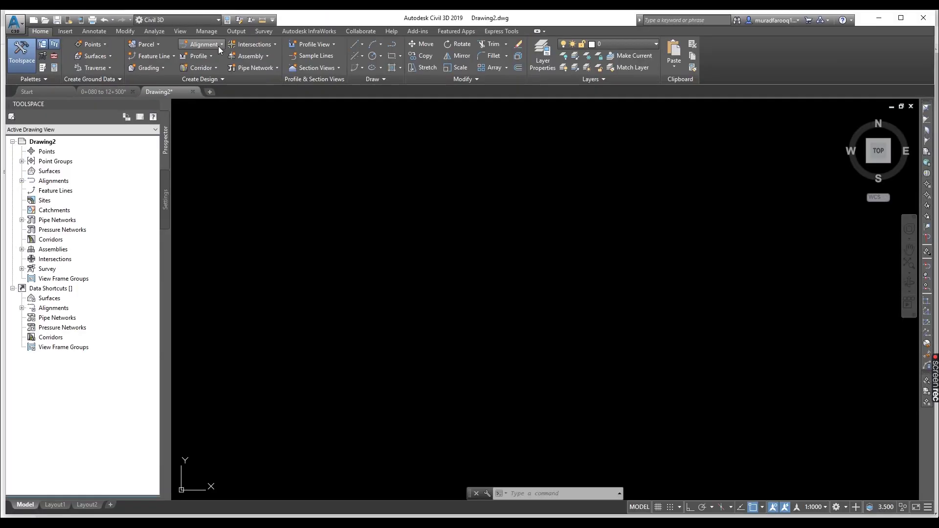
Show the Alignment creation commands on the Home tab of Drawing2.
click(221, 45)
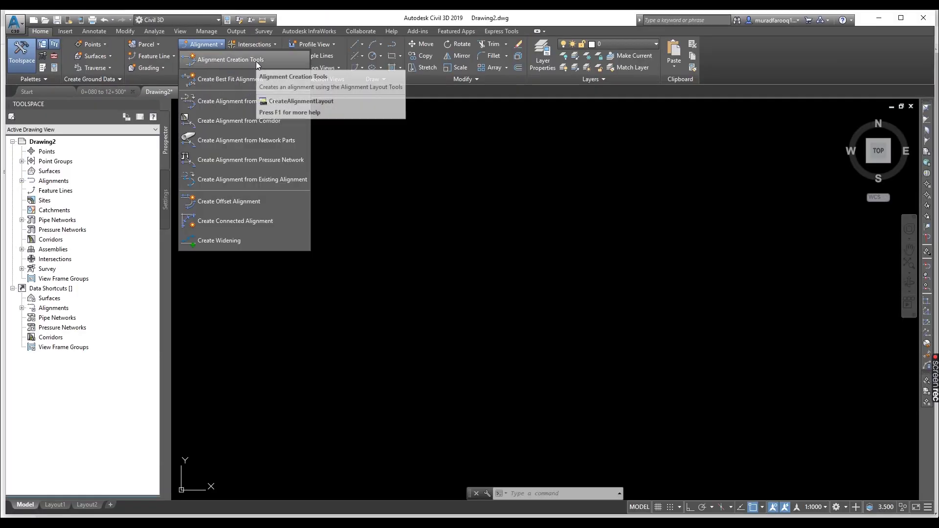
Create Alignment -1 with the Proposed style using Alignment Creation Tools.
click(257, 60)
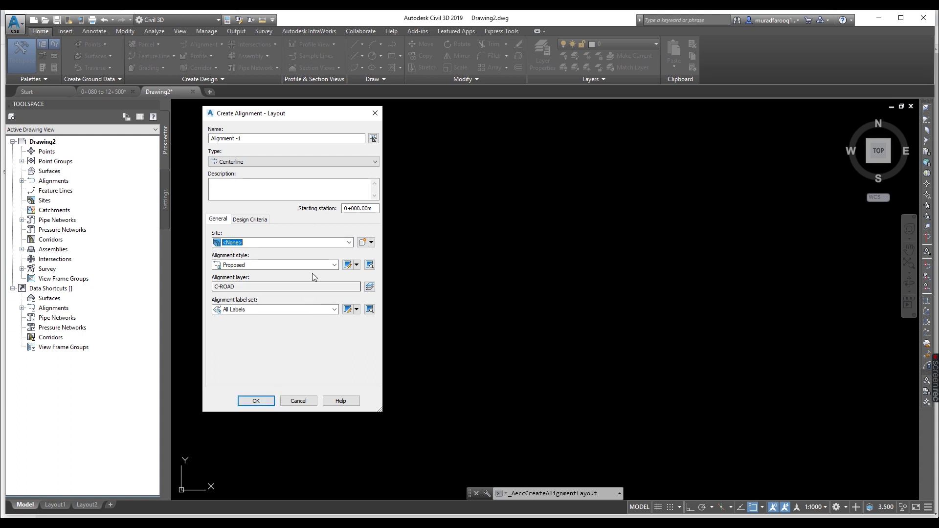
click(334, 265)
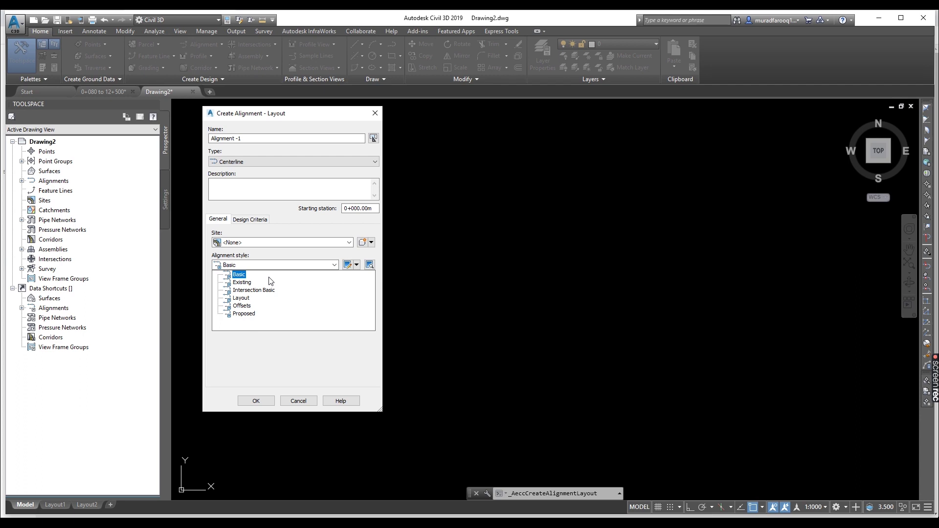
click(260, 405)
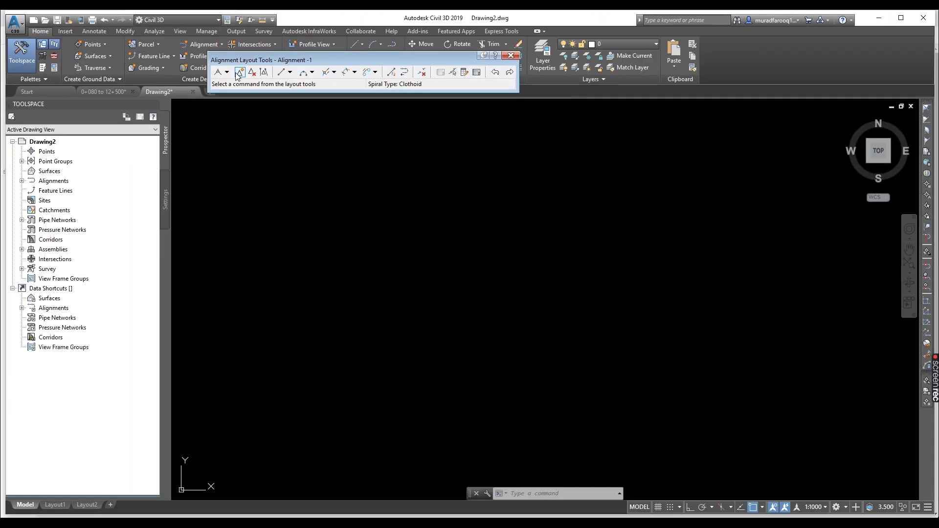
Choose the Tangent-Tangent (No curves) drawing mode for the alignment.
click(227, 73)
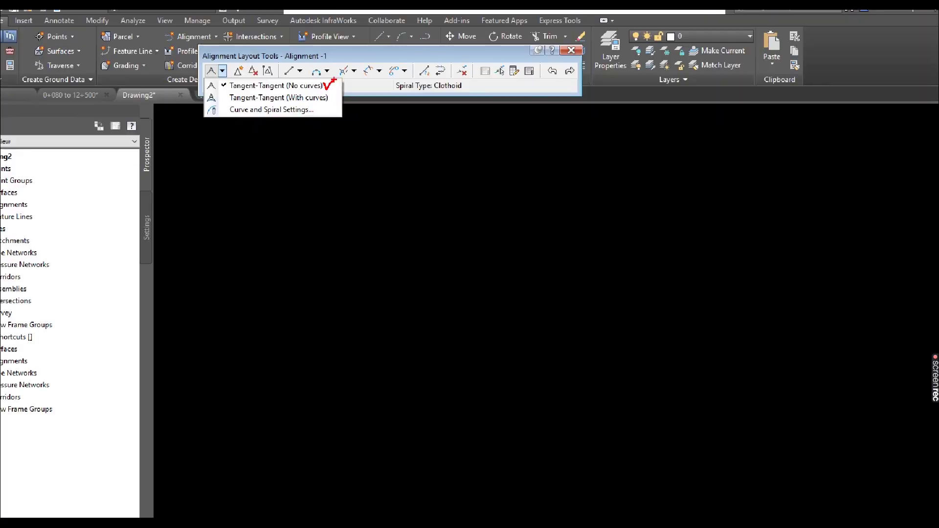
click(268, 84)
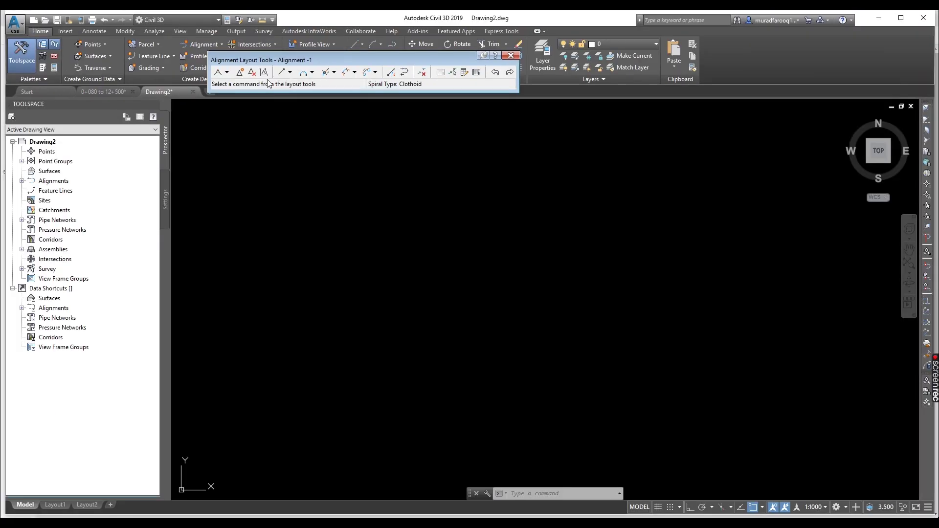
click(227, 73)
click(267, 84)
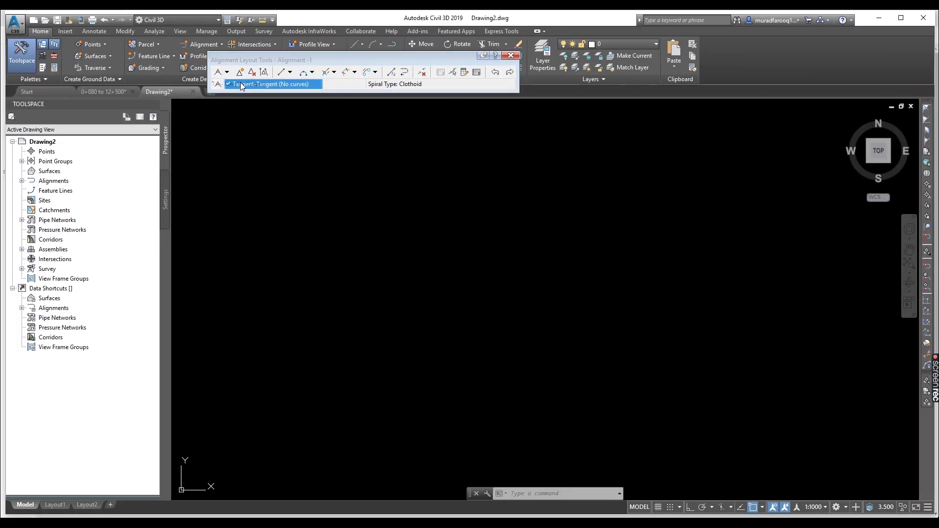
Draw the straight tangent from its start point to its end point and close the layout toolbar.
click(311, 224)
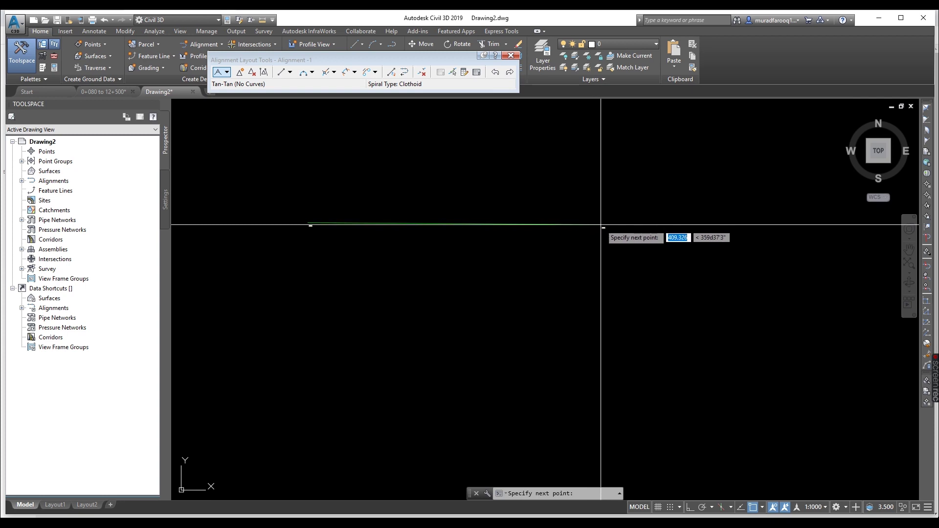
click(601, 225)
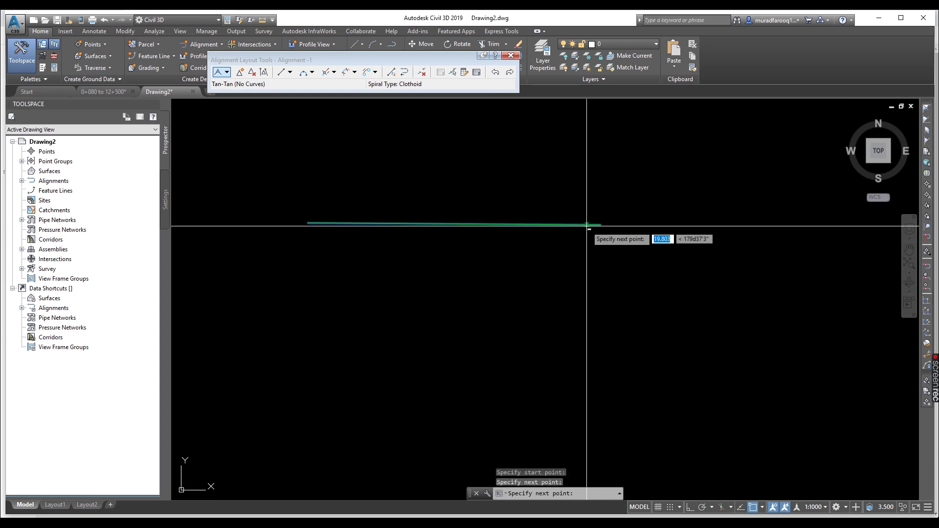
key(Return)
scroll(548, 227, up, 4)
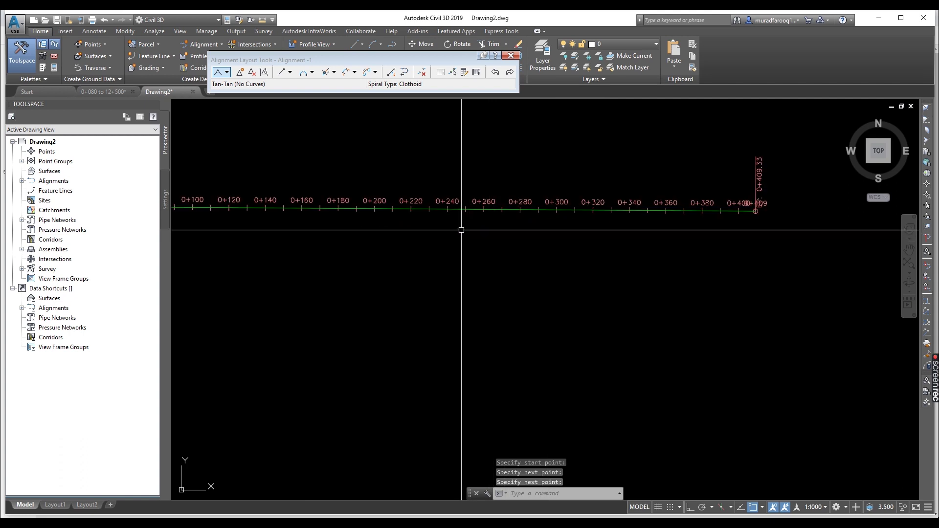
scroll(664, 248, down, 2)
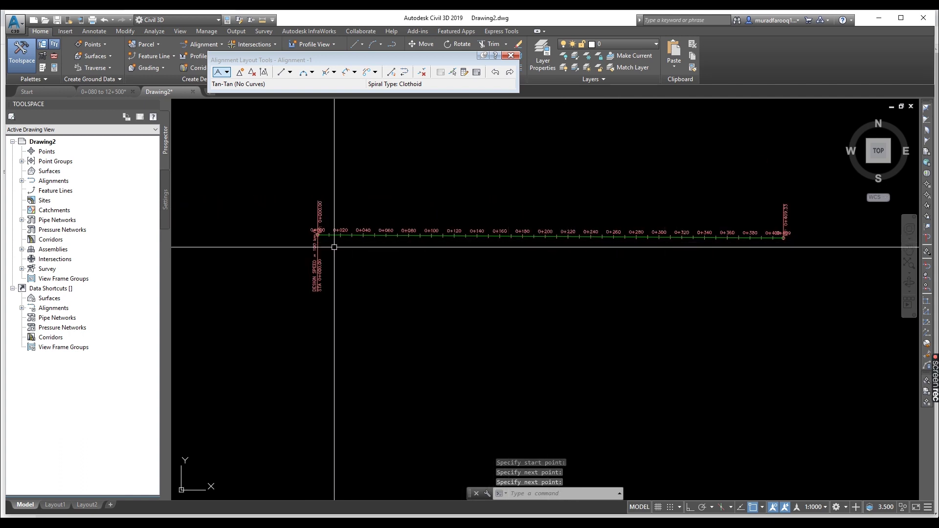
scroll(424, 235, up, 1)
scroll(357, 266, up, 1)
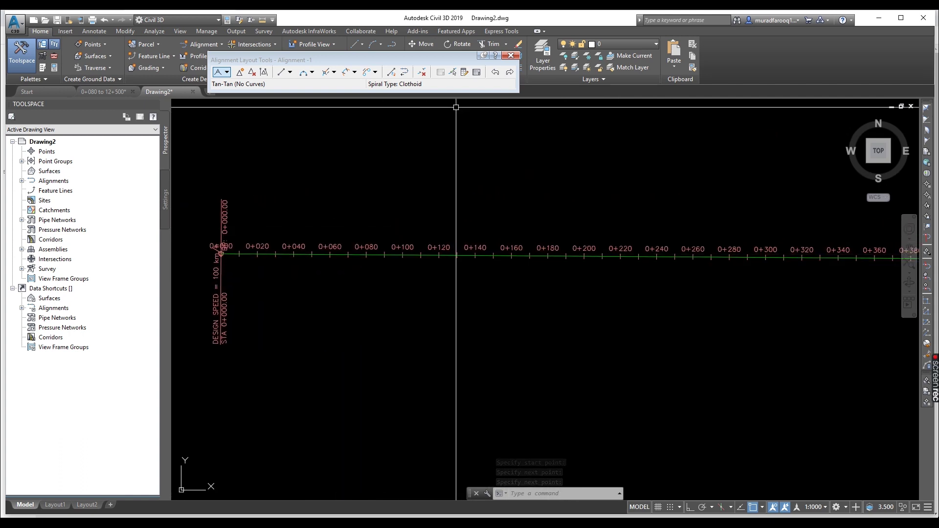
click(510, 56)
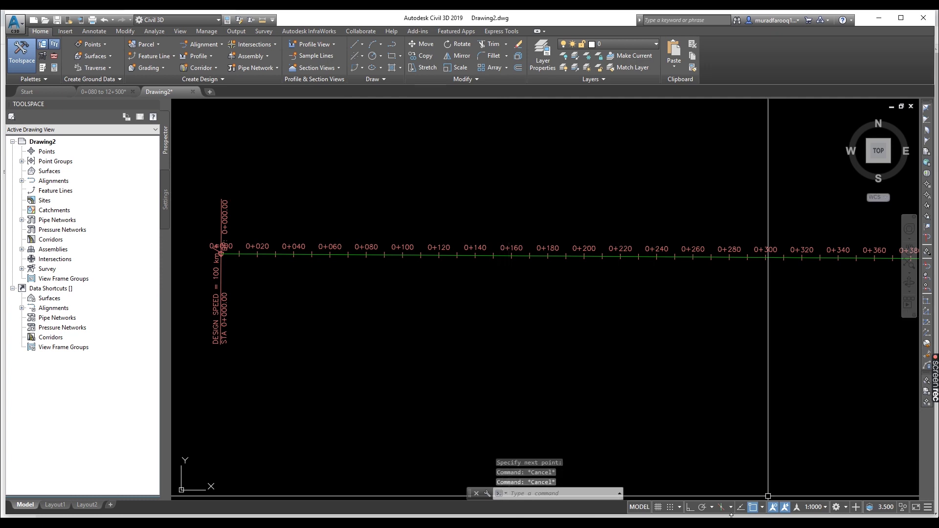
right_click(769, 520)
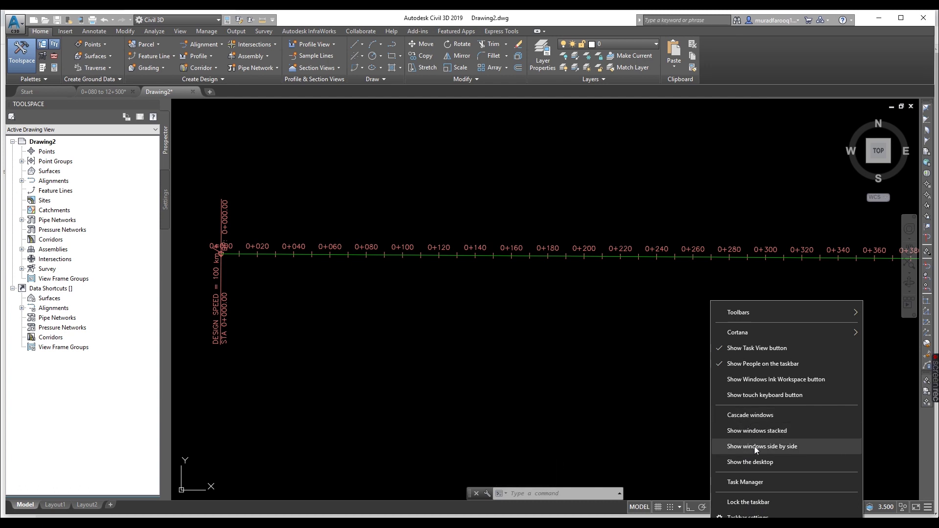
Open New folder (4) from the desktop in a maximised window.
click(765, 463)
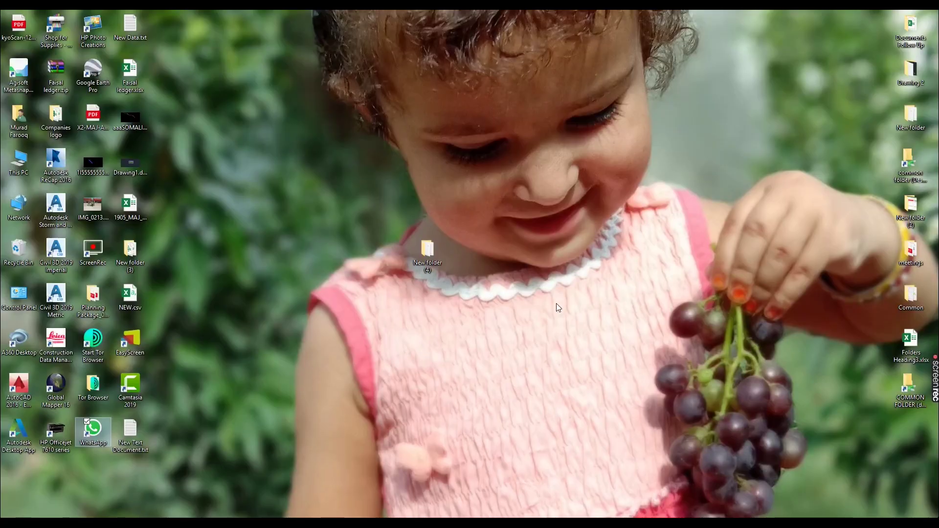
double_click(433, 259)
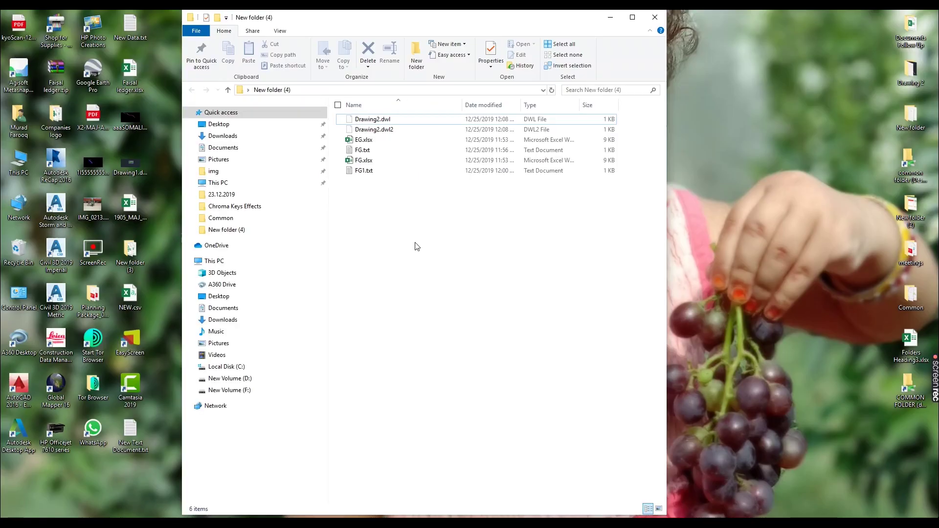
click(632, 17)
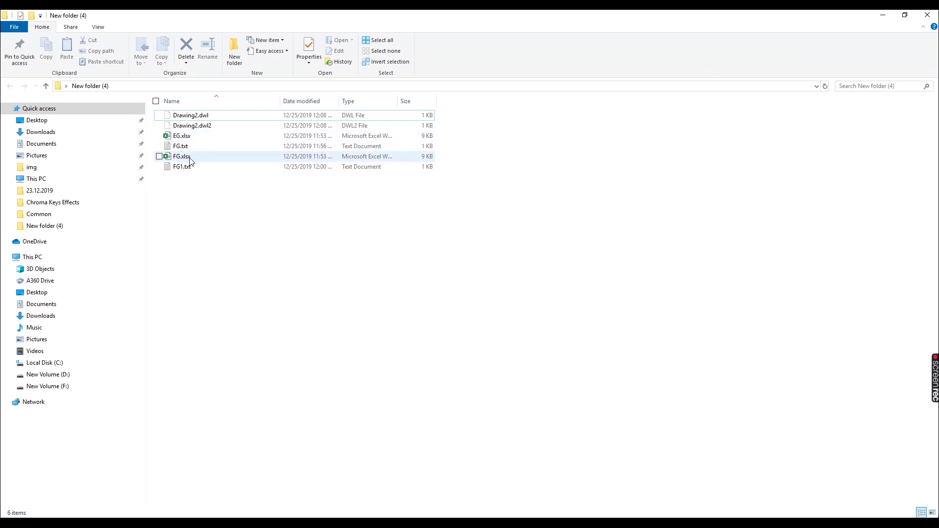
Try deleting the locked Drawing2.dwl2 file, then open the EG.xlsx workbook.
click(206, 118)
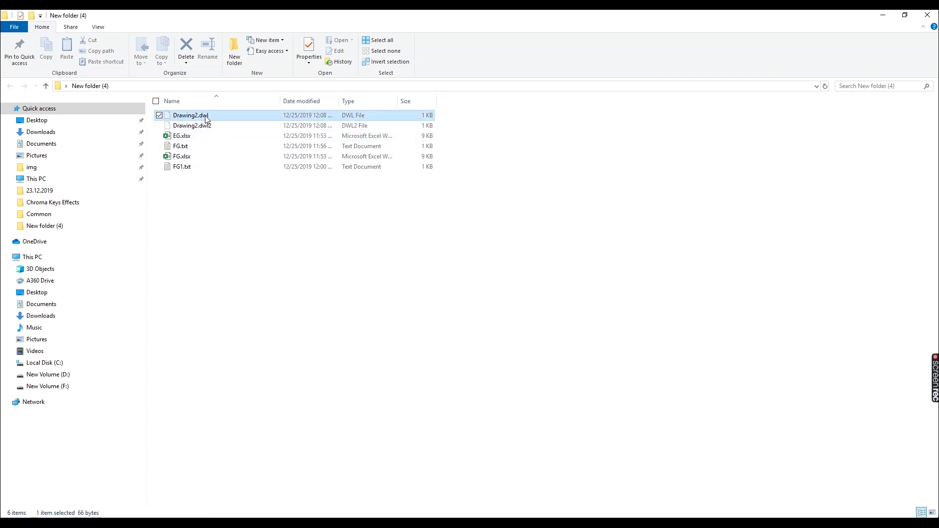
click(203, 124)
key(Delete)
click(501, 308)
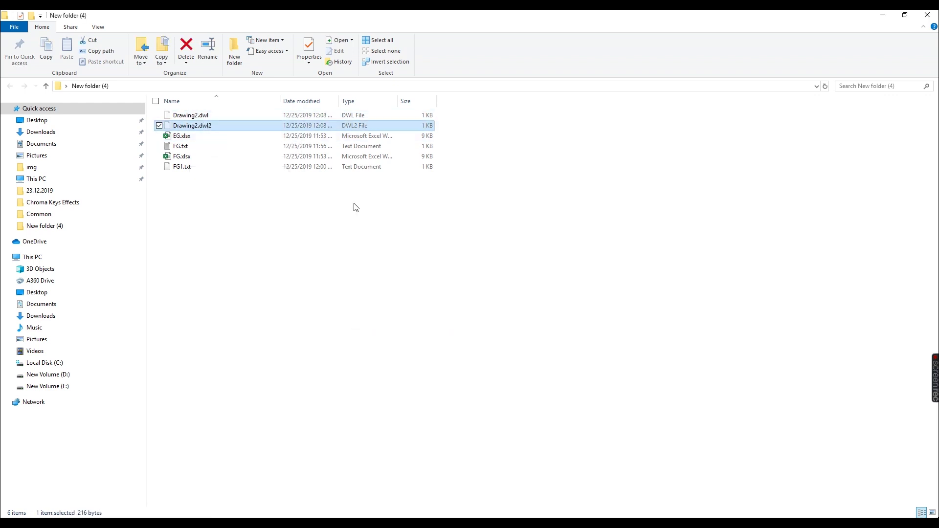
click(494, 225)
click(568, 137)
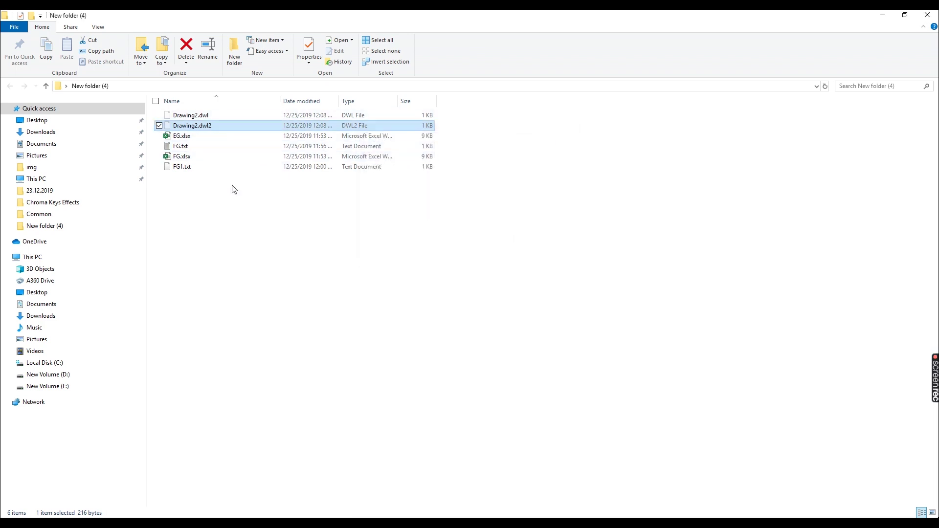
click(218, 226)
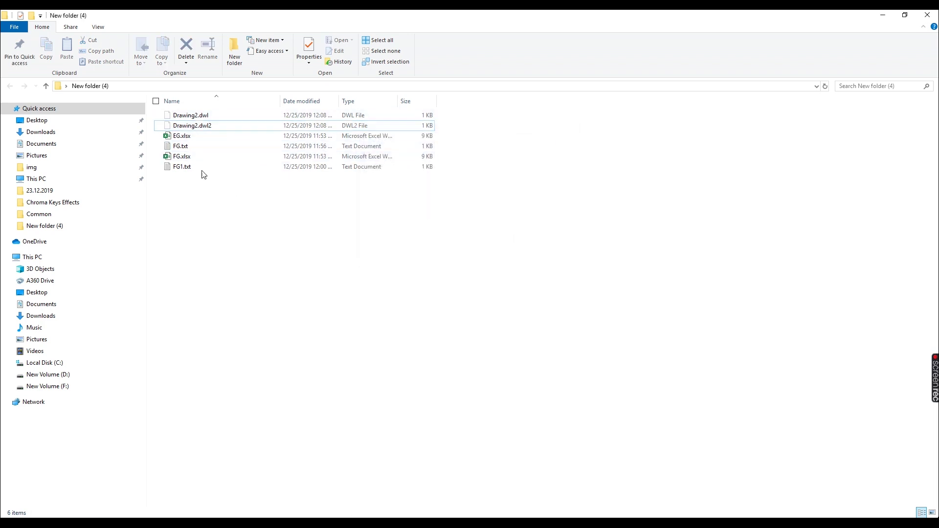
double_click(189, 137)
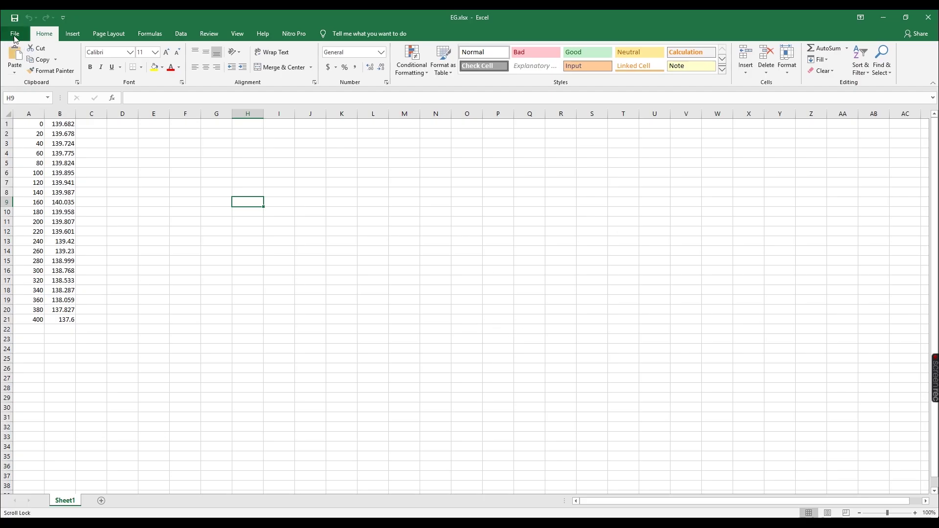
Save the sheet as EG.txt in Text (Tab delimited) format in New folder (4).
click(15, 35)
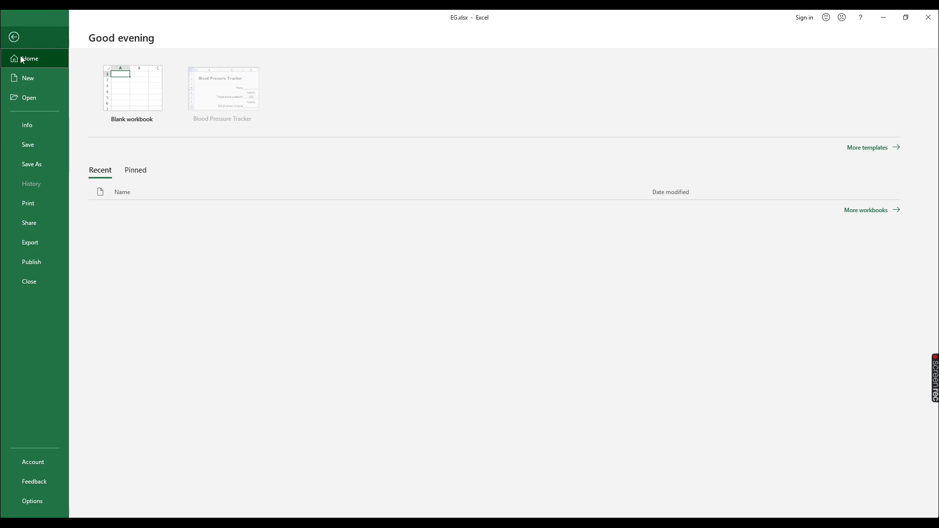
click(48, 169)
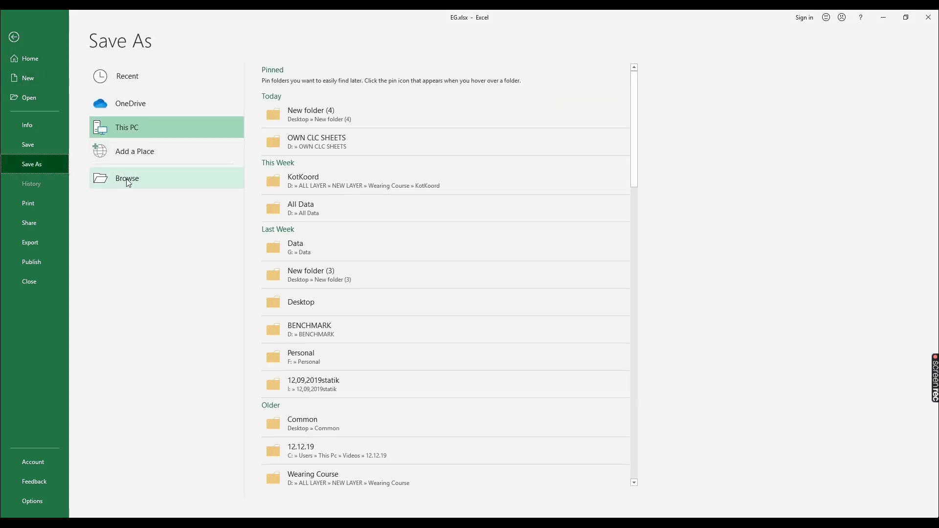
click(127, 179)
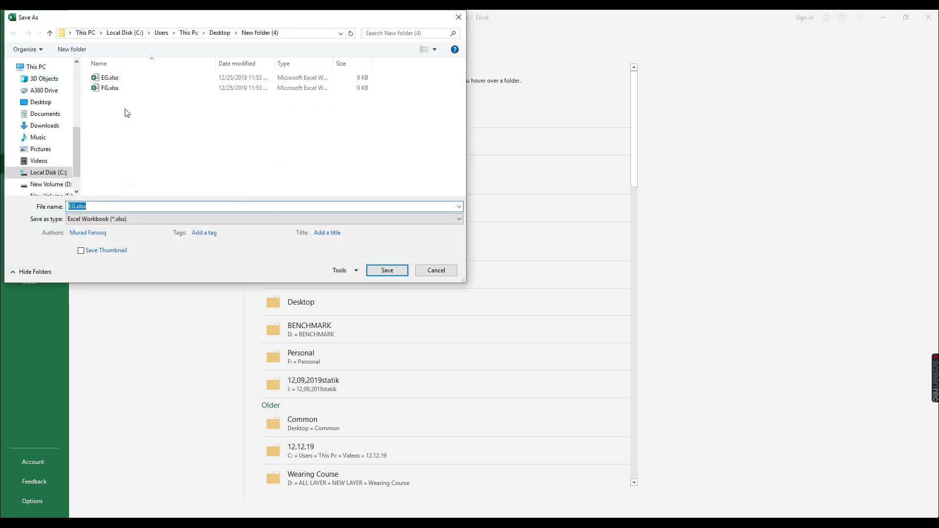
click(460, 220)
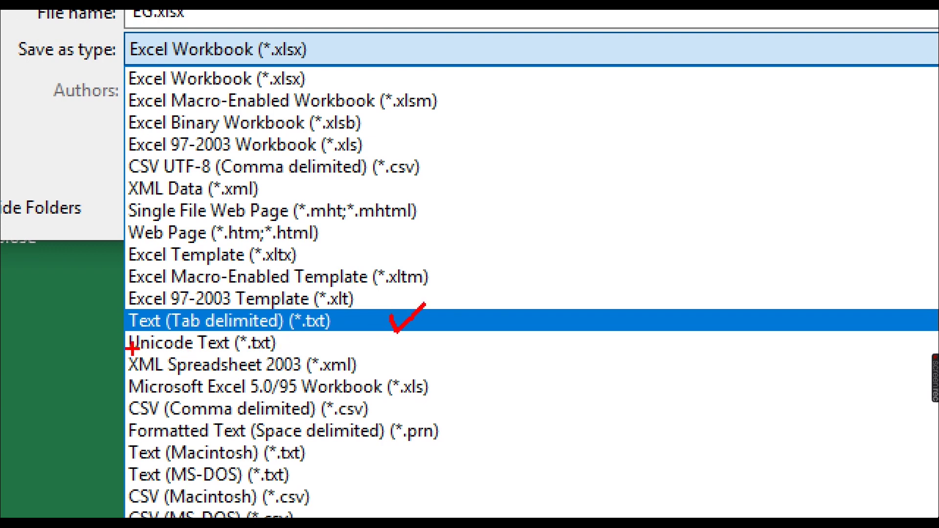
key(Escape)
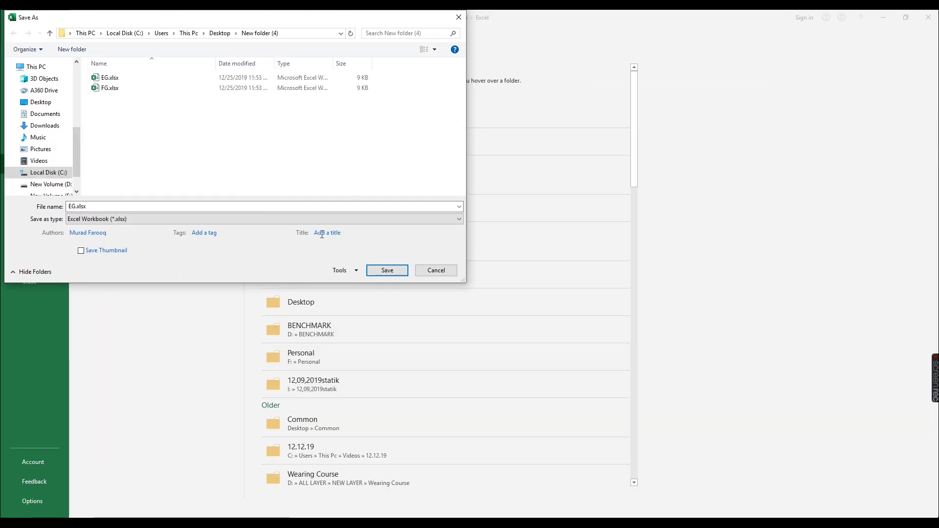
click(457, 222)
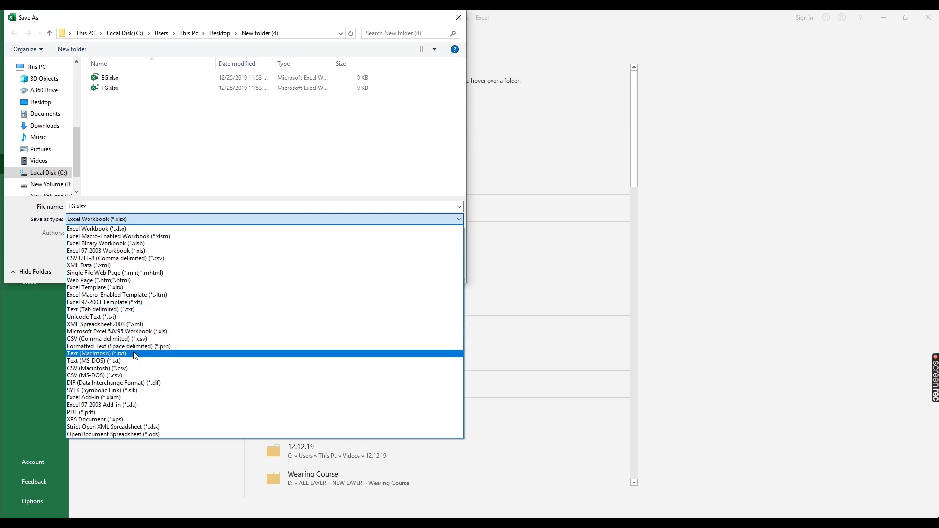
click(140, 311)
click(80, 207)
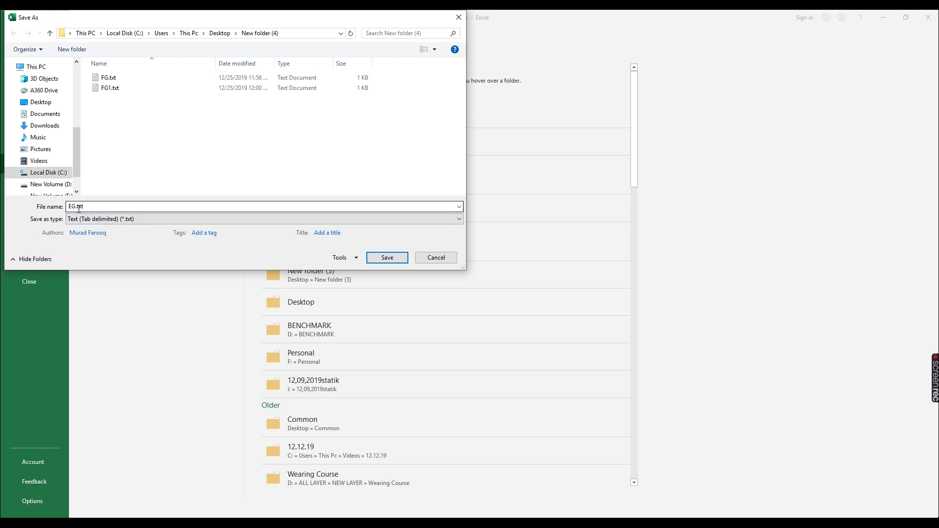
click(386, 257)
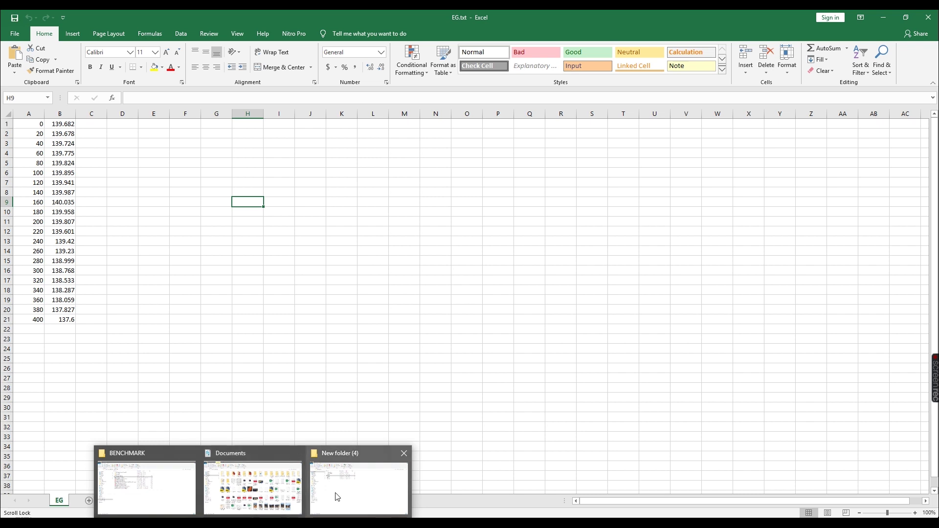
Open EG.txt in Notepad and bring up the Replace dialog.
click(339, 493)
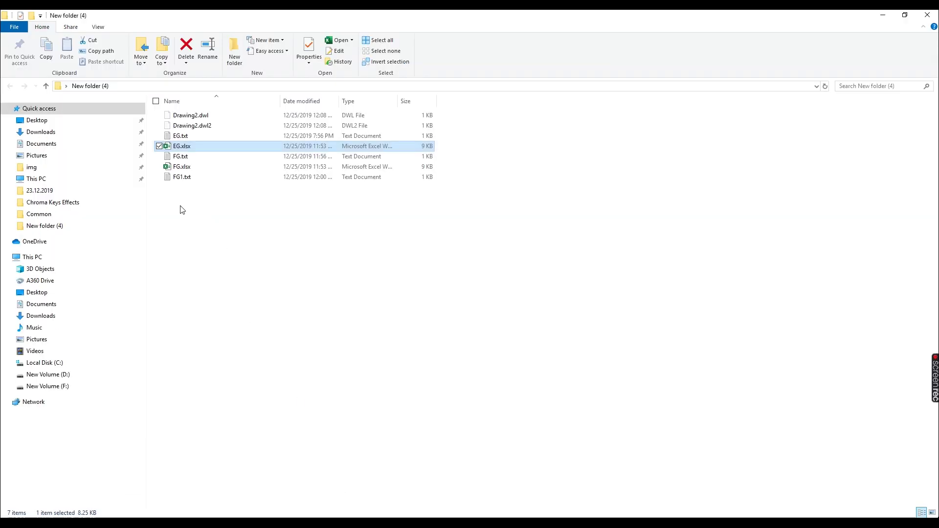
double_click(191, 139)
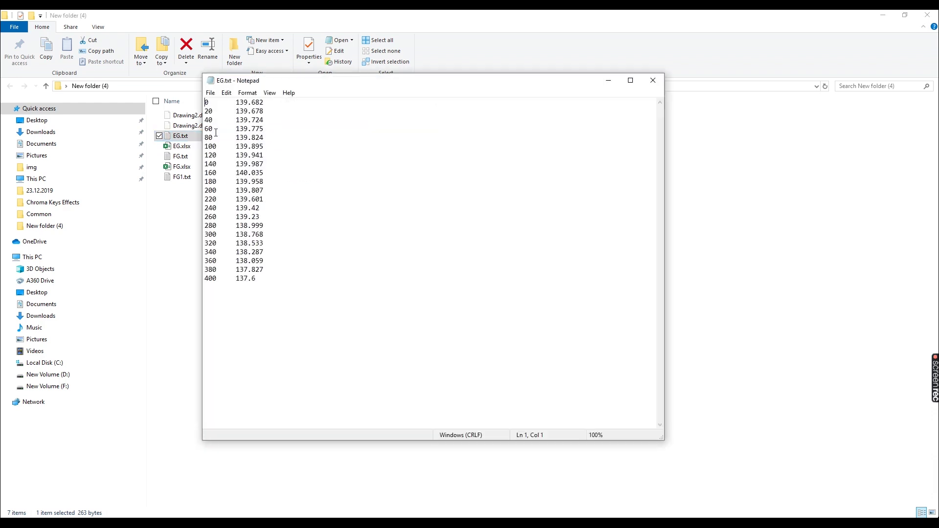
click(227, 93)
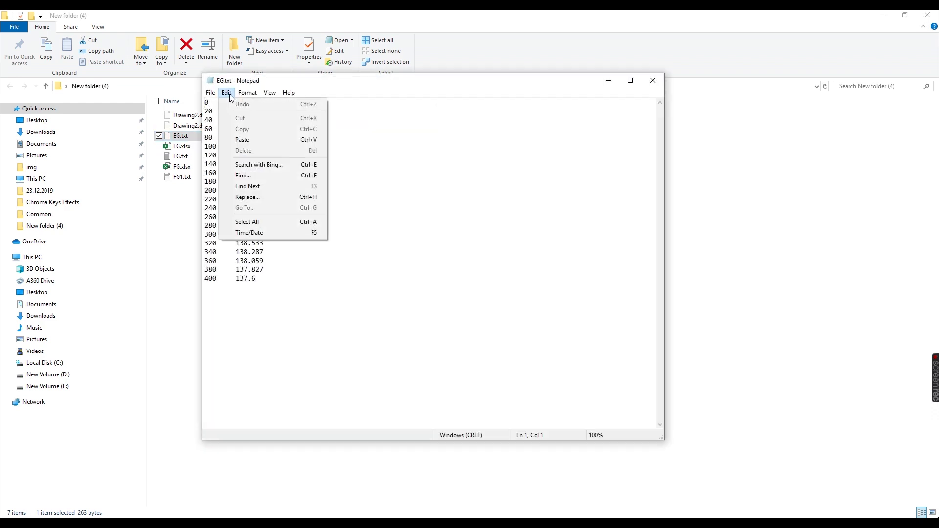
click(268, 197)
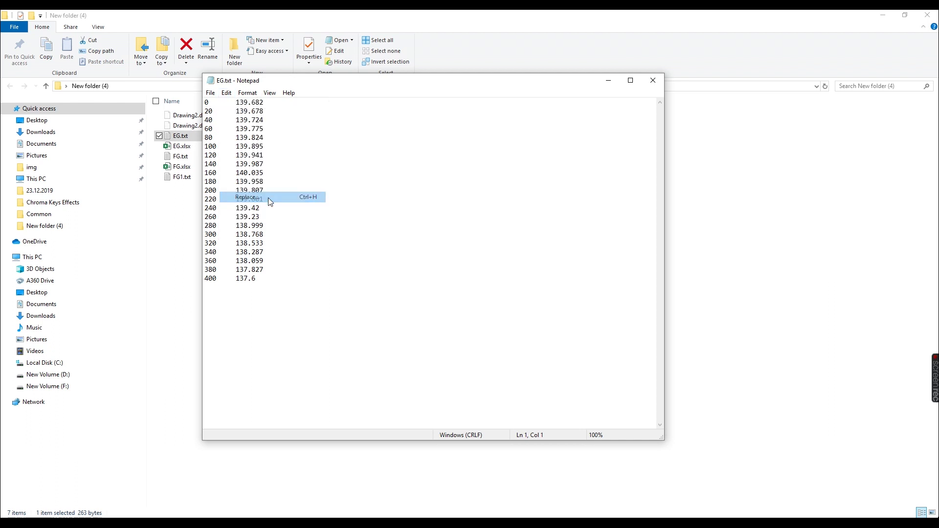
drag(277, 141, 376, 154)
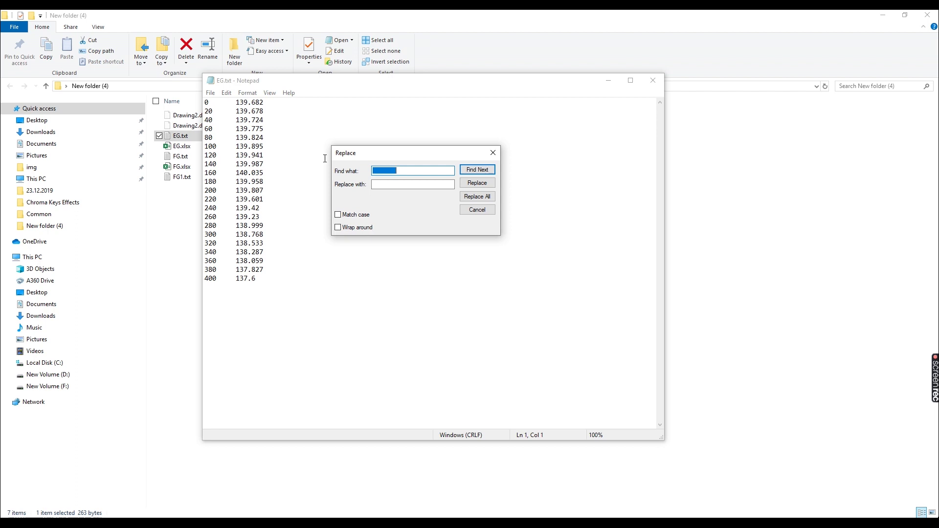
Replace every tab between stations and elevations with a space.
click(375, 185)
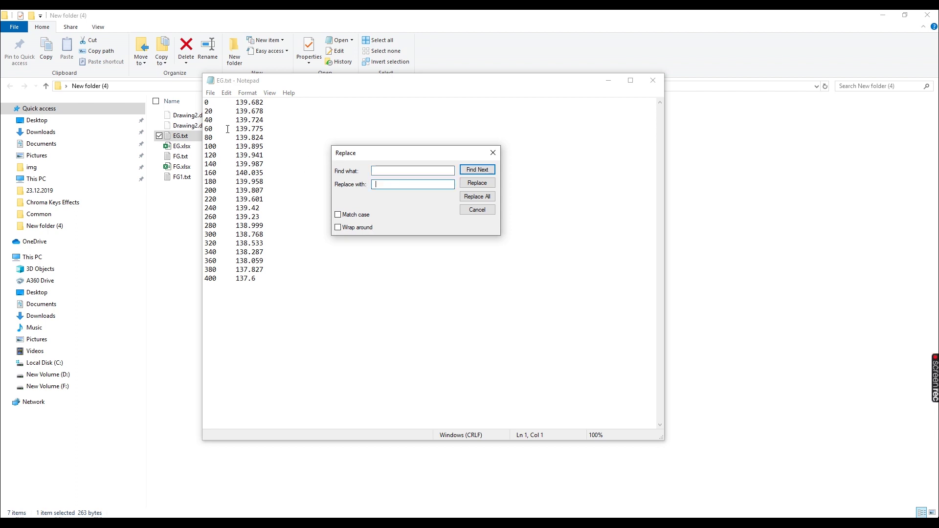
drag(209, 102, 236, 102)
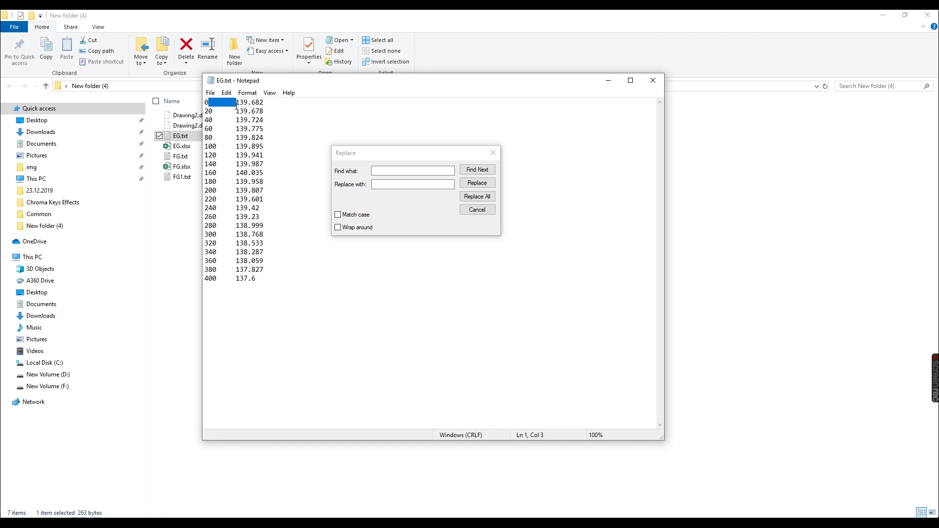
right_click(391, 170)
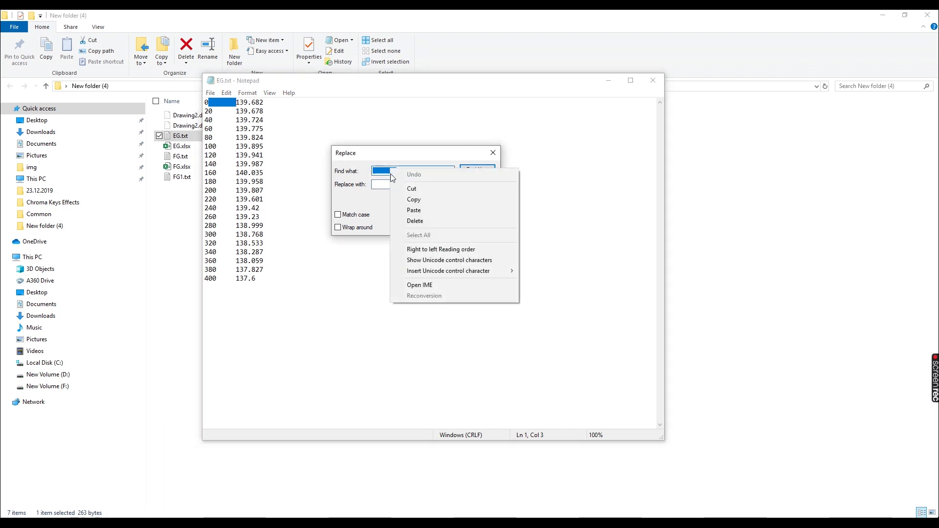
click(417, 211)
click(383, 184)
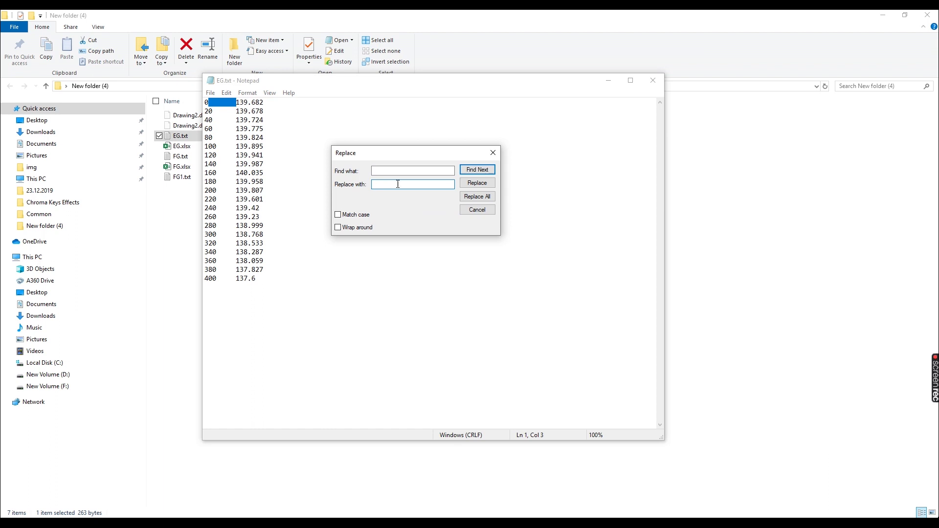
click(479, 198)
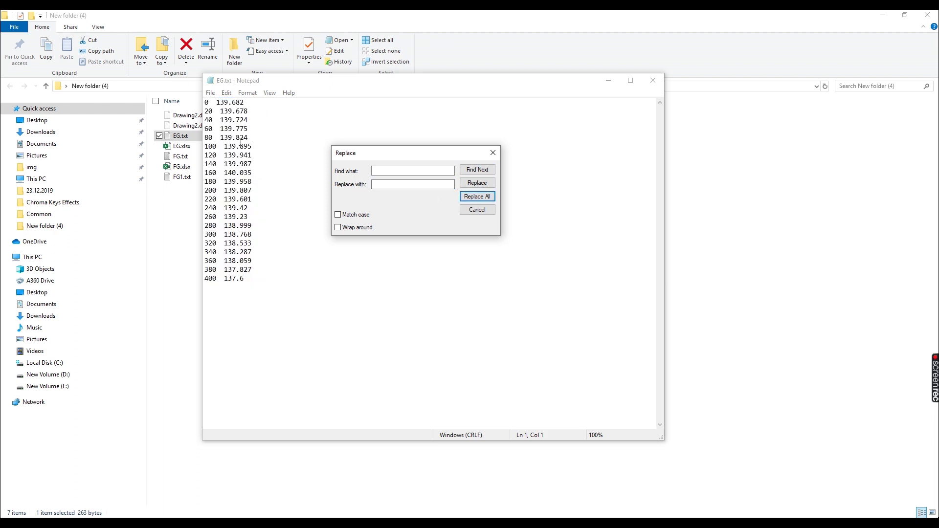
click(493, 153)
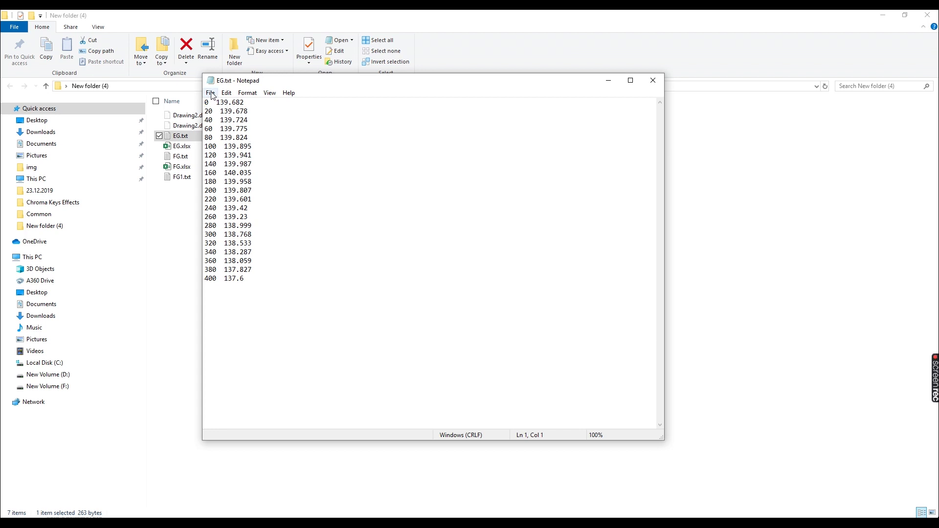
Save the edited text as EG1.txt and close Notepad.
click(210, 93)
click(230, 127)
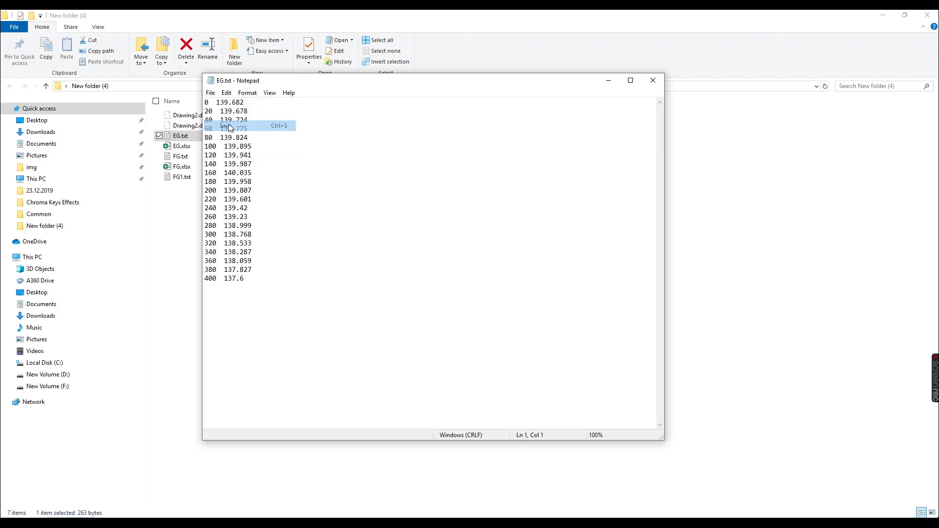
click(547, 304)
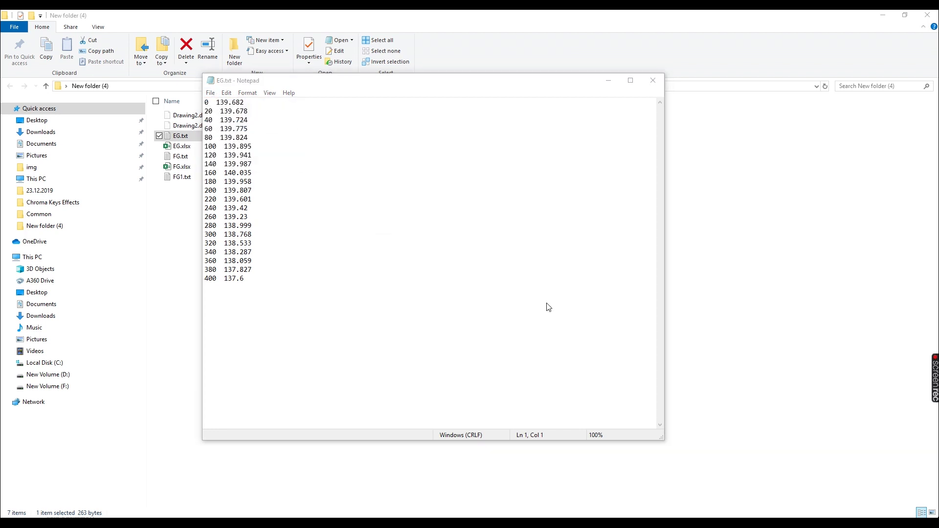
click(279, 312)
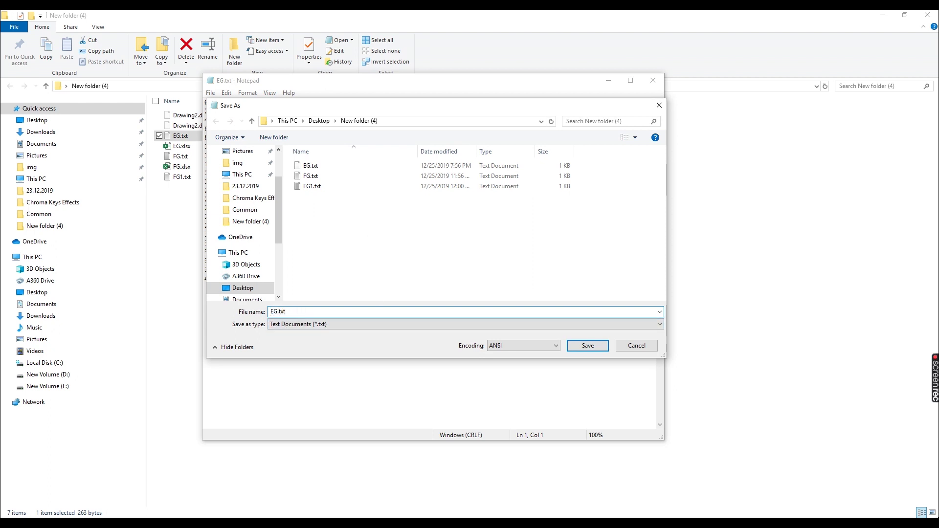
click(587, 346)
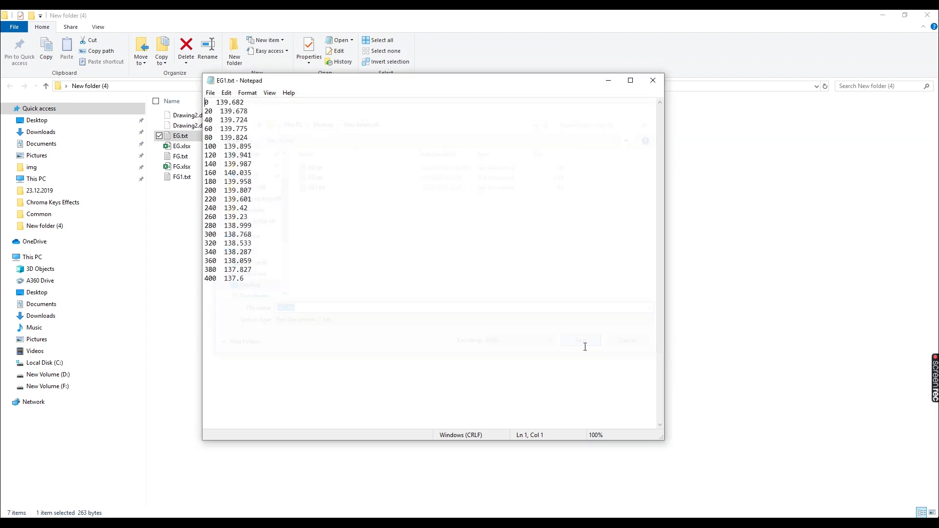
click(656, 87)
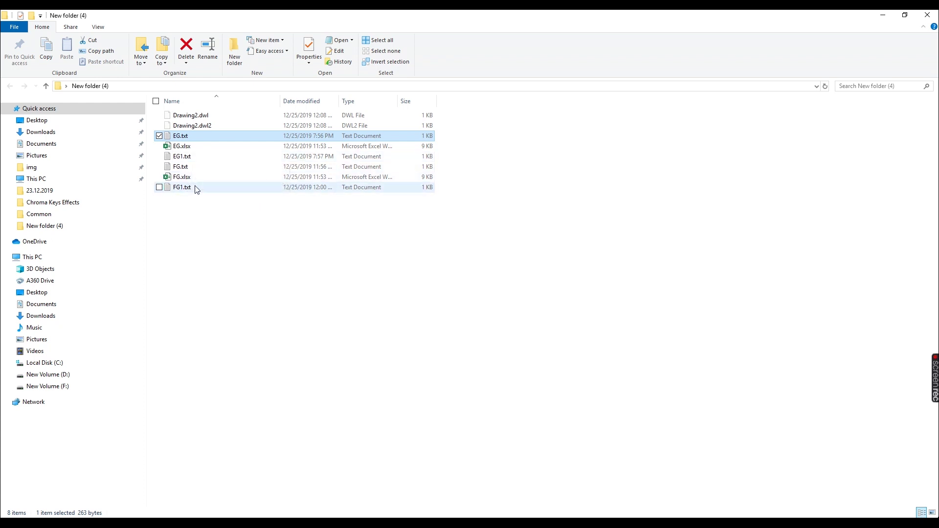
Return to Drawing2 in Civil 3D and show the Profile creation commands.
click(600, 497)
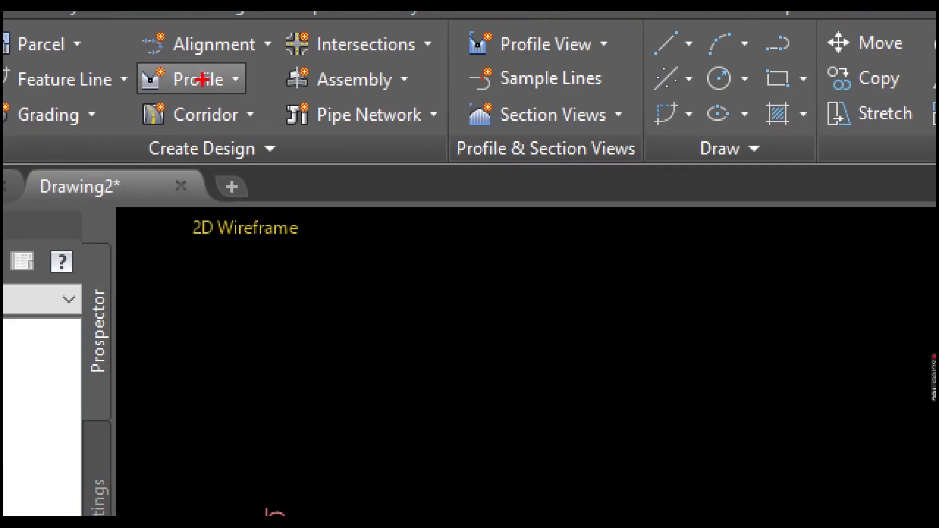
click(227, 73)
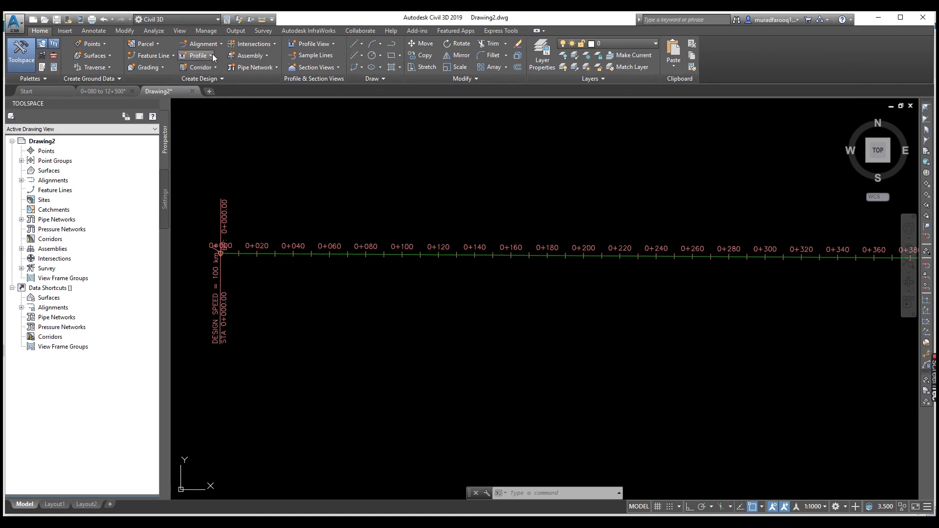
click(211, 55)
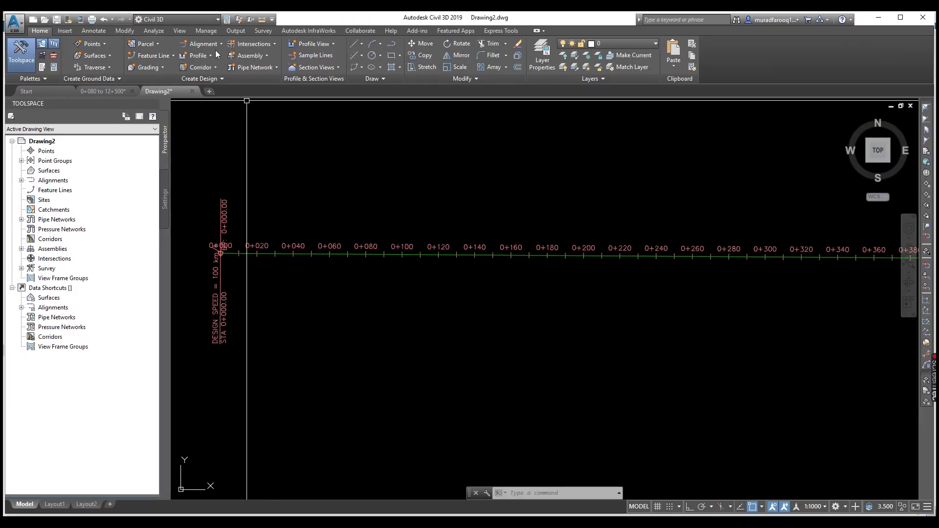
click(212, 55)
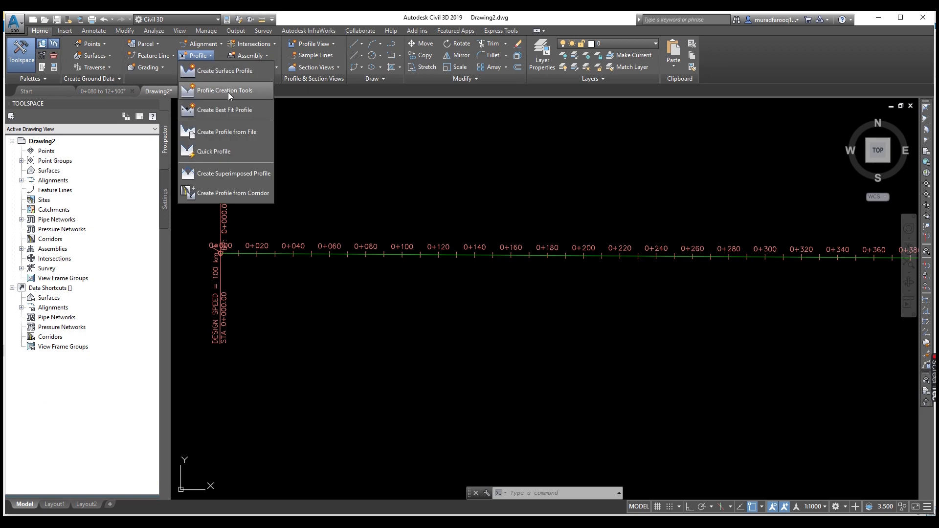
Import EG1.txt from New folder (4) as a Basic-style profile along Alignment -1.
click(238, 130)
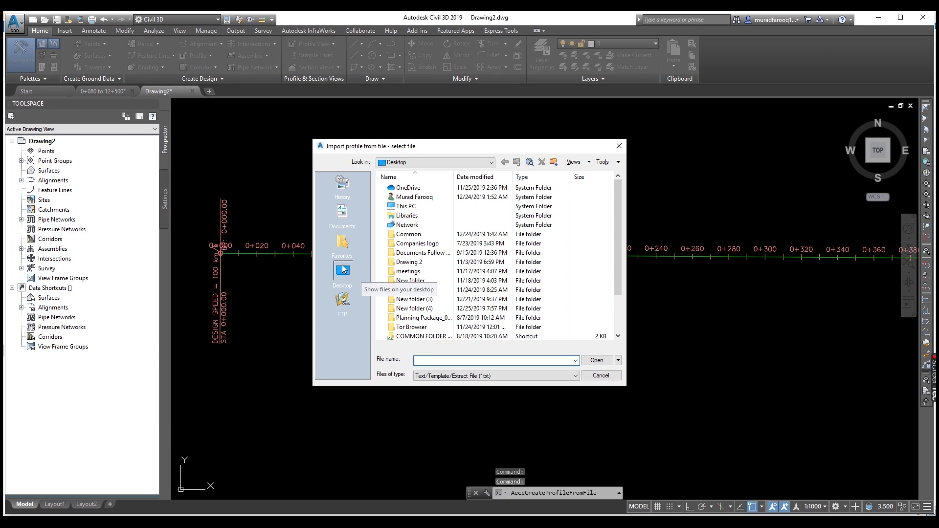
scroll(419, 250, down, 2)
scroll(421, 265, up, 1)
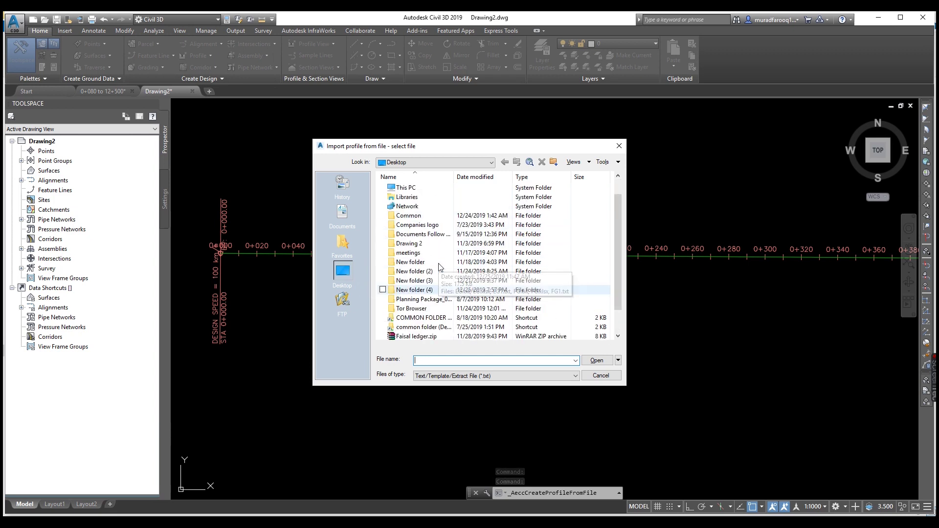
click(434, 290)
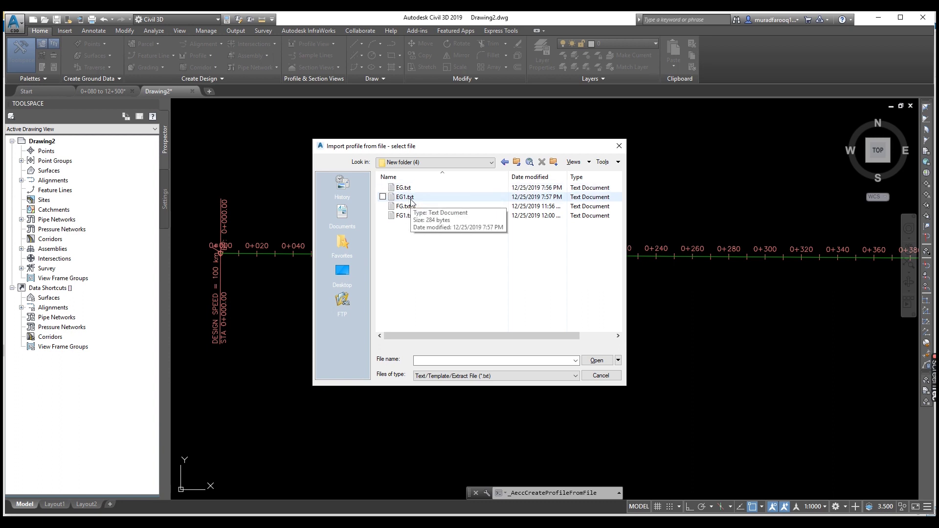
click(412, 200)
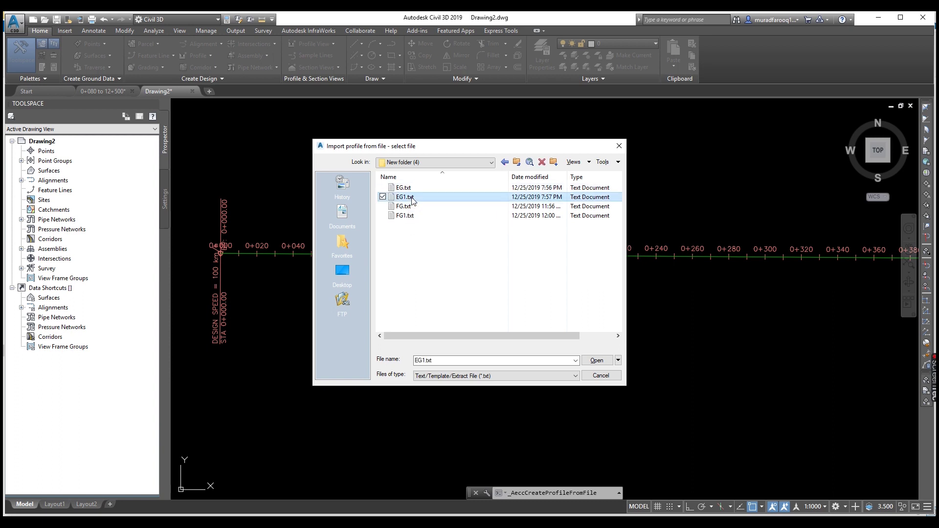
click(599, 362)
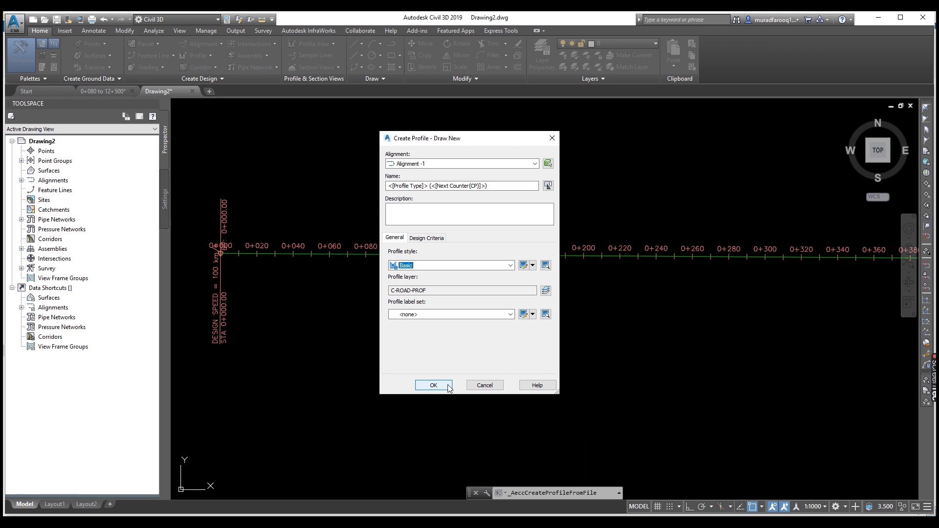
click(434, 386)
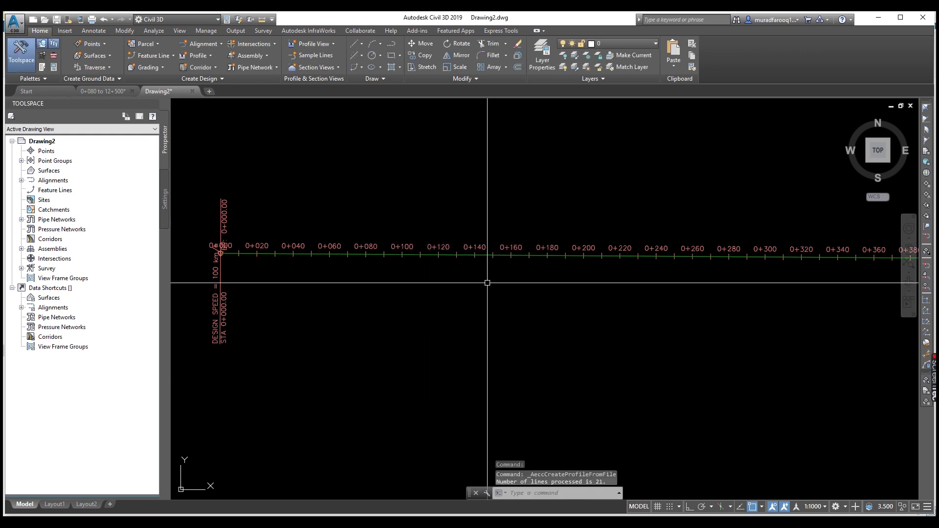
Try Profile Creation Tools, cancel it with Esc, then browse the corridor commands.
click(211, 56)
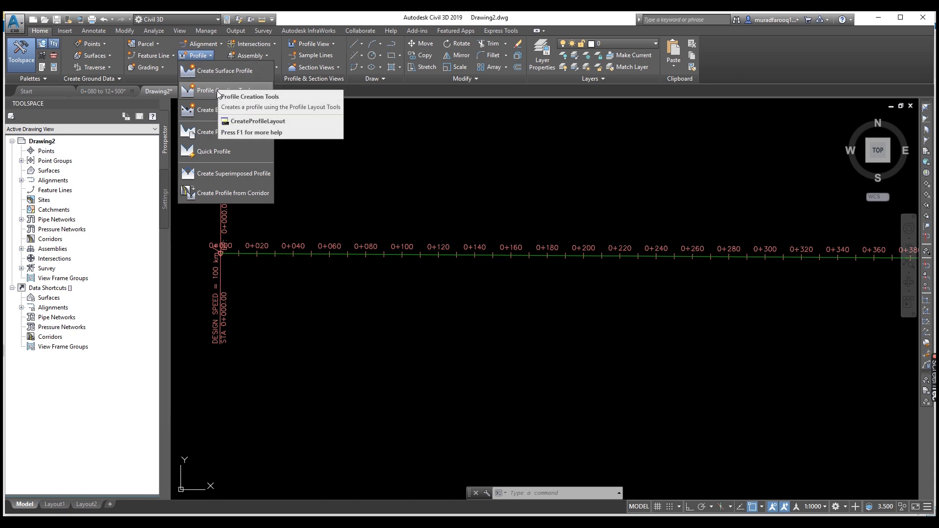
click(229, 94)
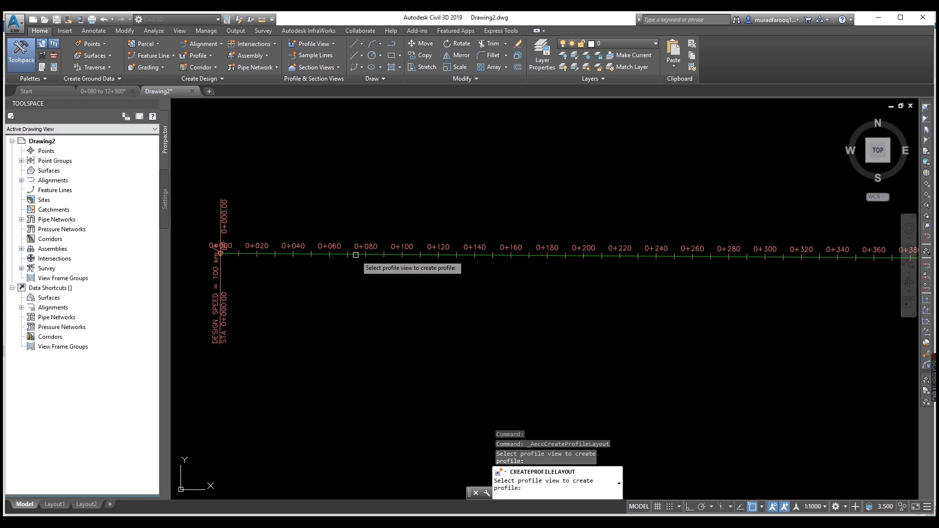
click(356, 255)
click(397, 254)
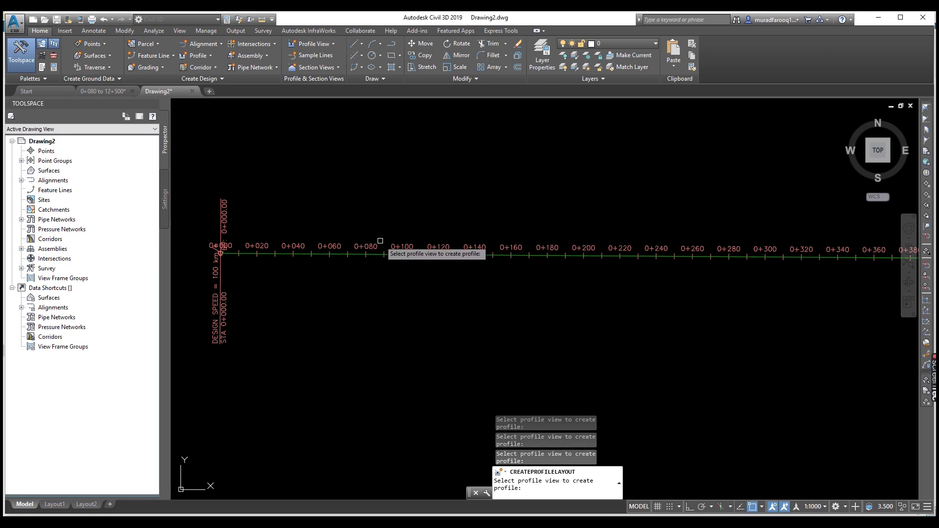
key(Escape)
click(216, 68)
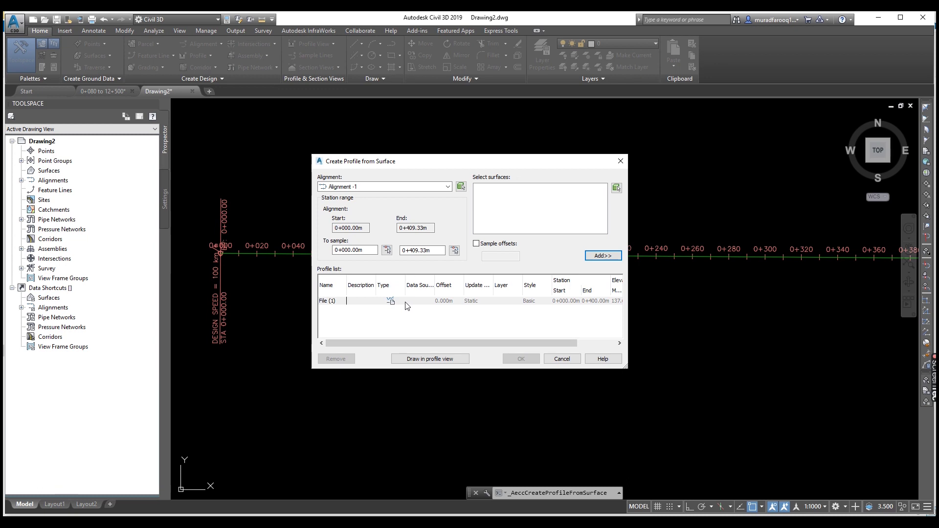
Dismiss the missing-surface warning and start drawing the profiles in a new profile view.
click(602, 256)
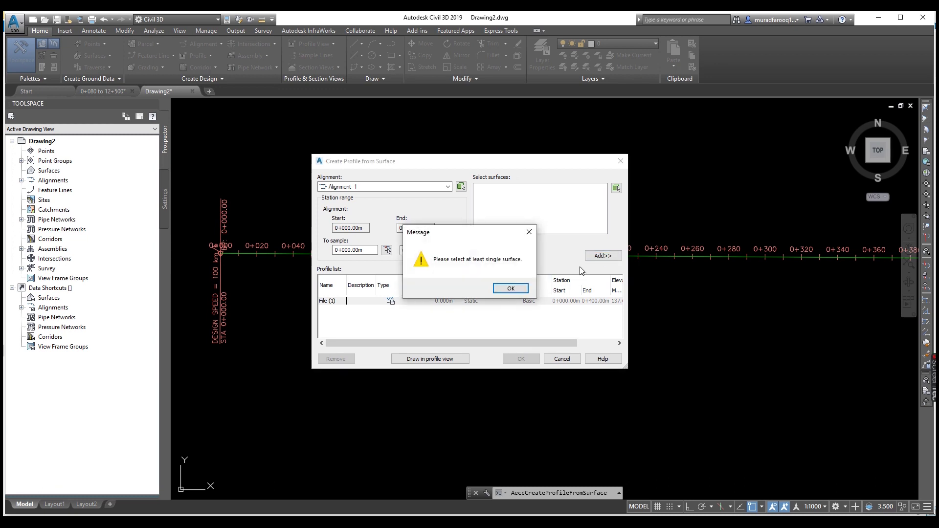
click(529, 232)
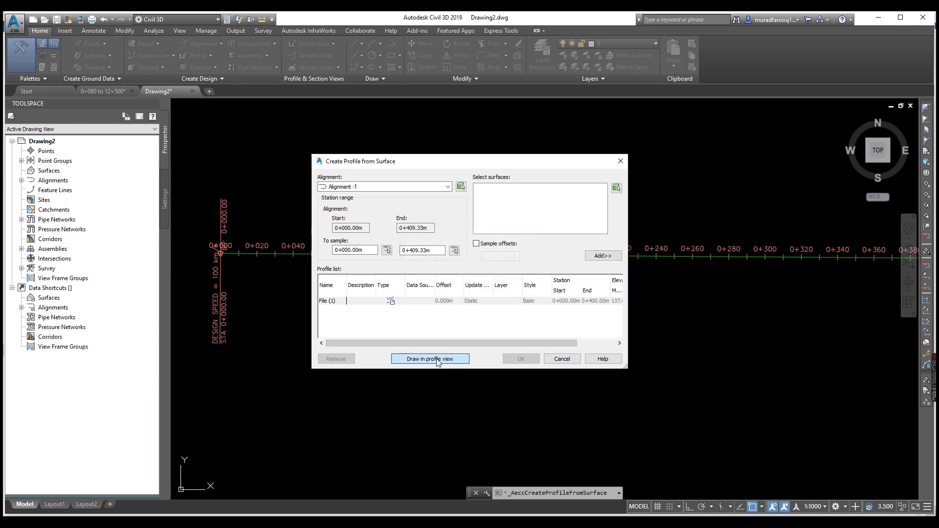
click(436, 359)
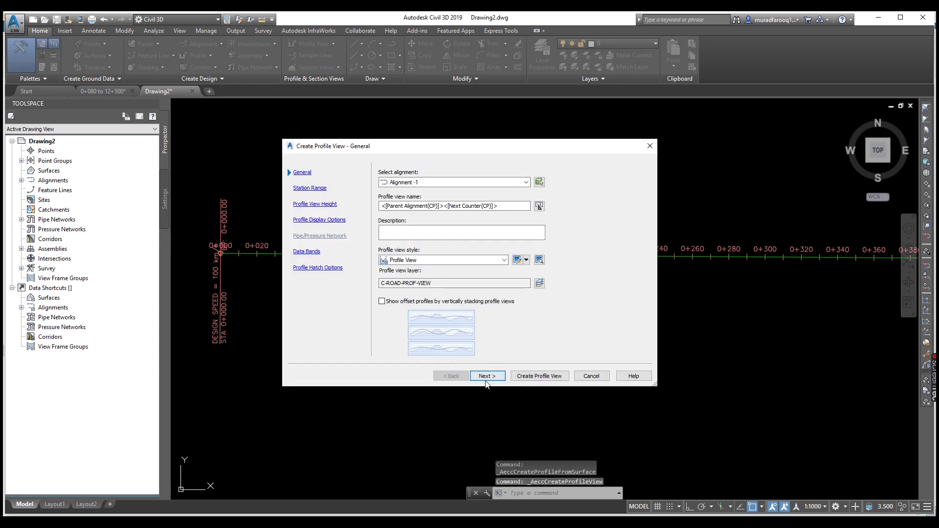
Step through the profile view wizard with the EG-FG Elevations and Stations band set, then create the view.
click(486, 376)
click(487, 377)
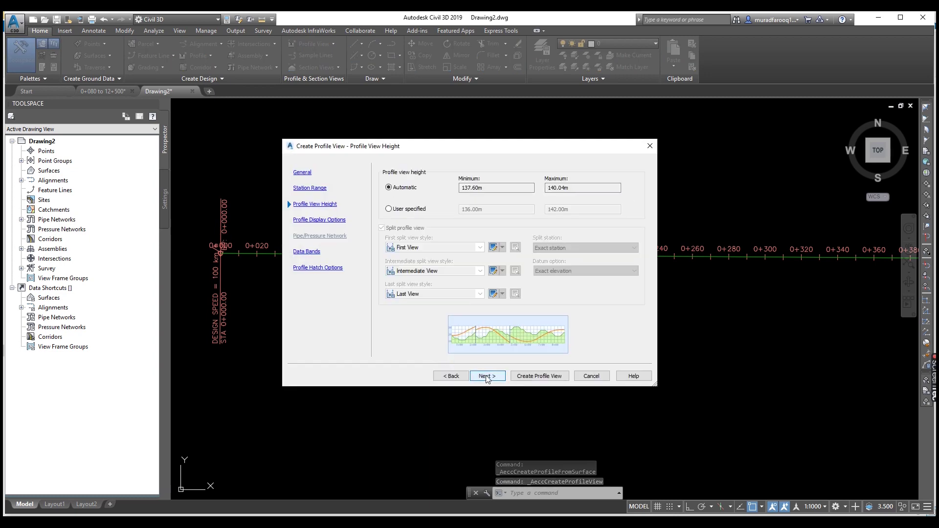
click(487, 376)
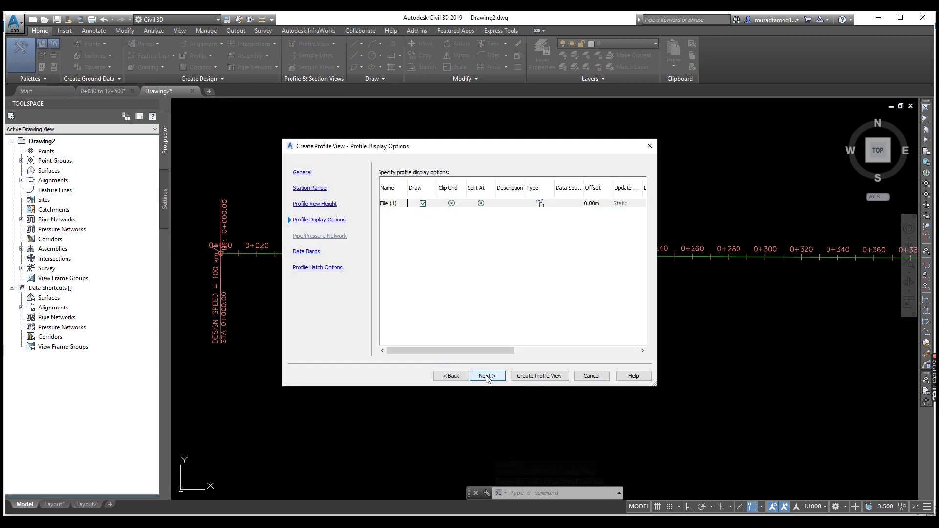
click(488, 377)
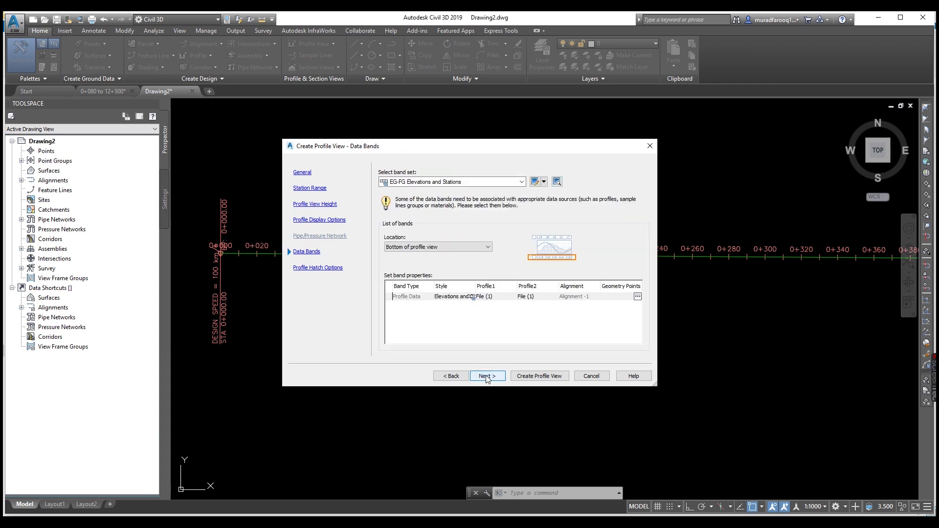
click(488, 379)
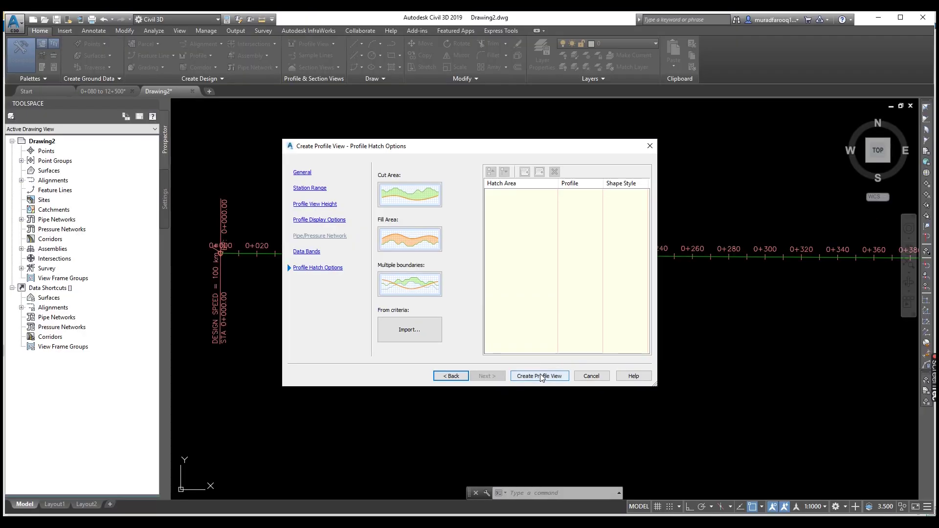
click(542, 375)
scroll(399, 204, down, 2)
scroll(399, 204, down, 2)
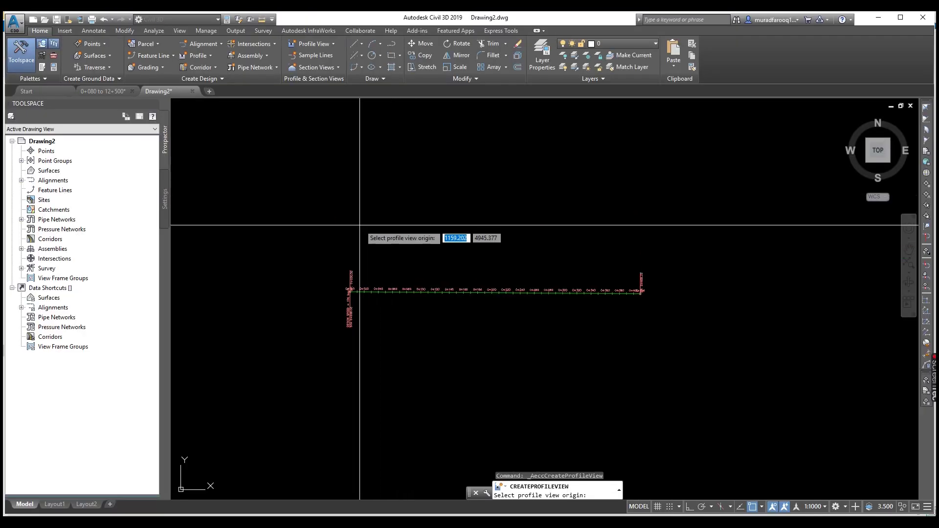
Place the Alignment -1 profile view above the alignment, inspect it, then undo the placement.
click(350, 225)
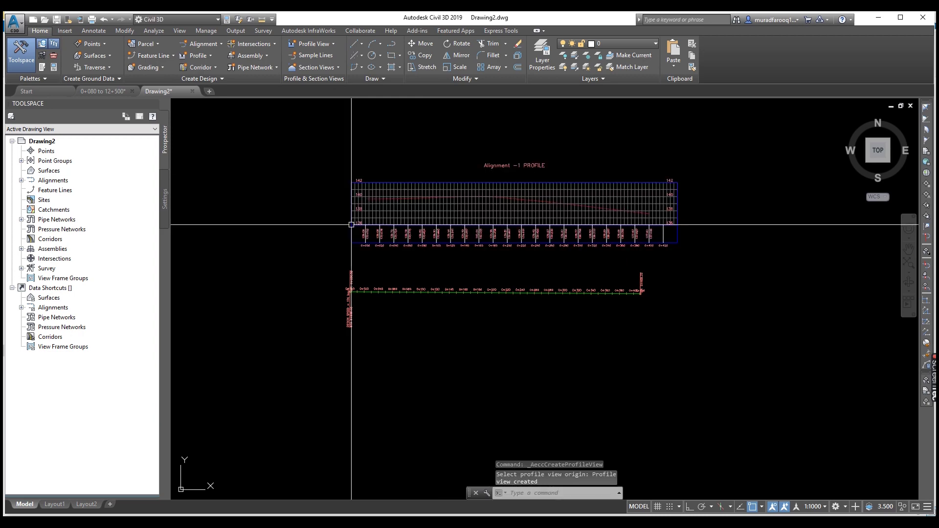
scroll(440, 215, up, 3)
scroll(558, 217, down, 2)
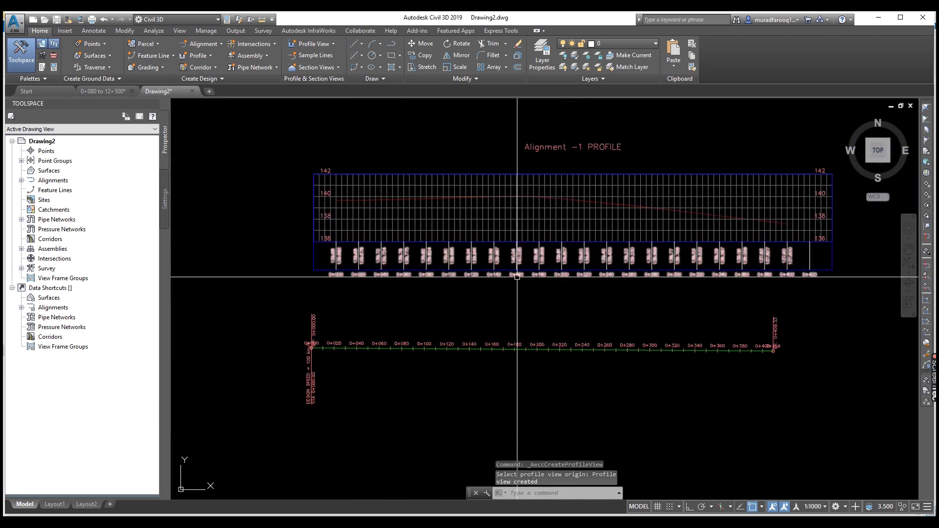
scroll(485, 275, up, 2)
scroll(545, 250, down, 2)
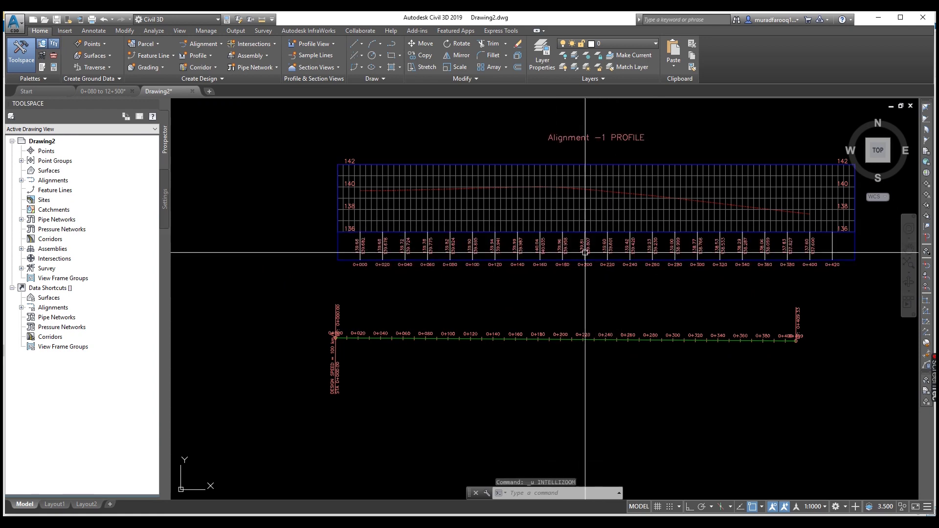
scroll(585, 252, up, 2)
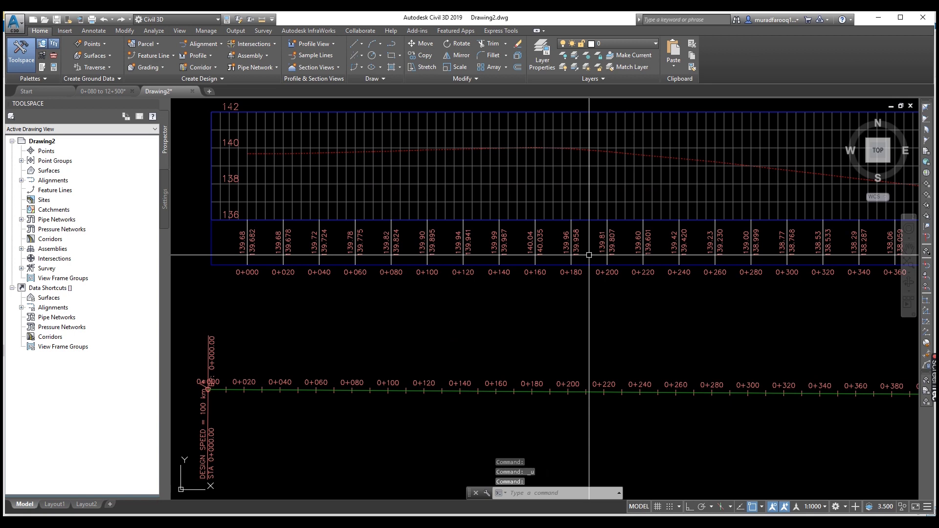
key(ctrl+z)
key(ctrl+z)
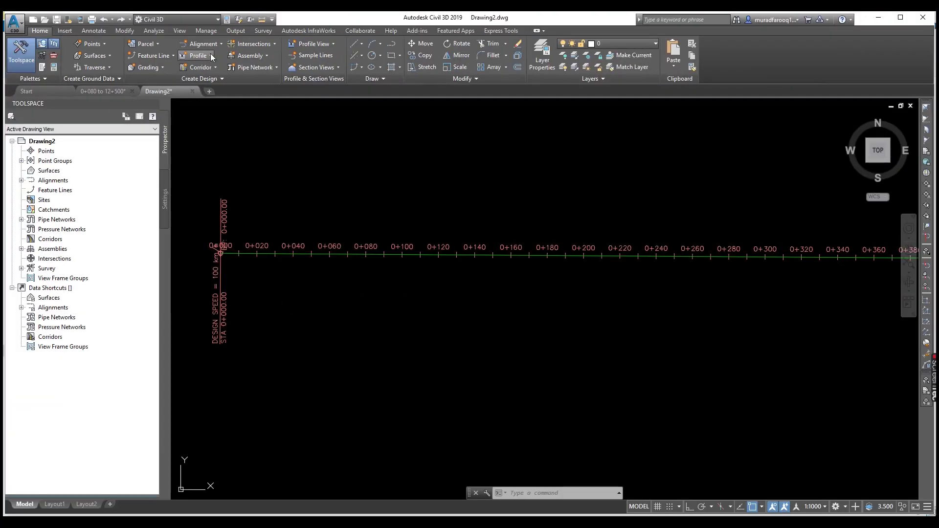
click(212, 57)
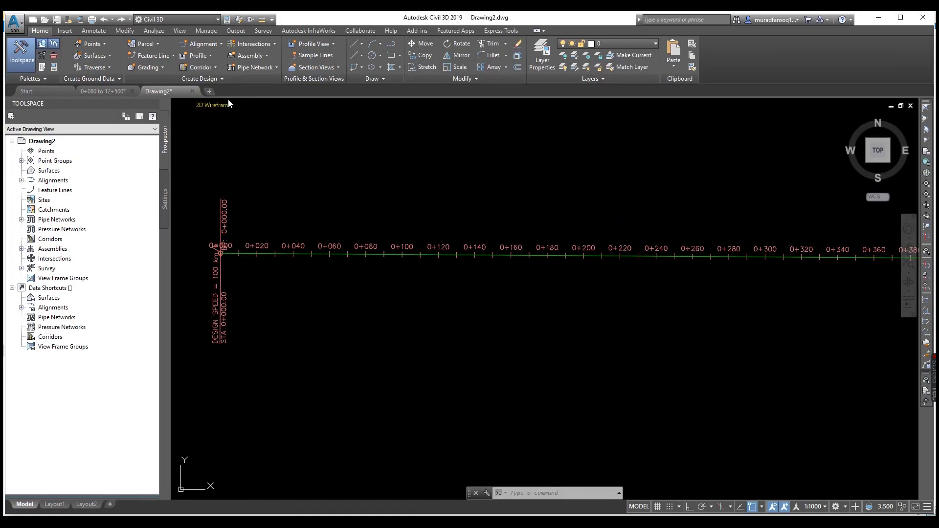
Import FG1.txt as a profile along Alignment -1 using the Design Profile style.
click(213, 55)
click(228, 133)
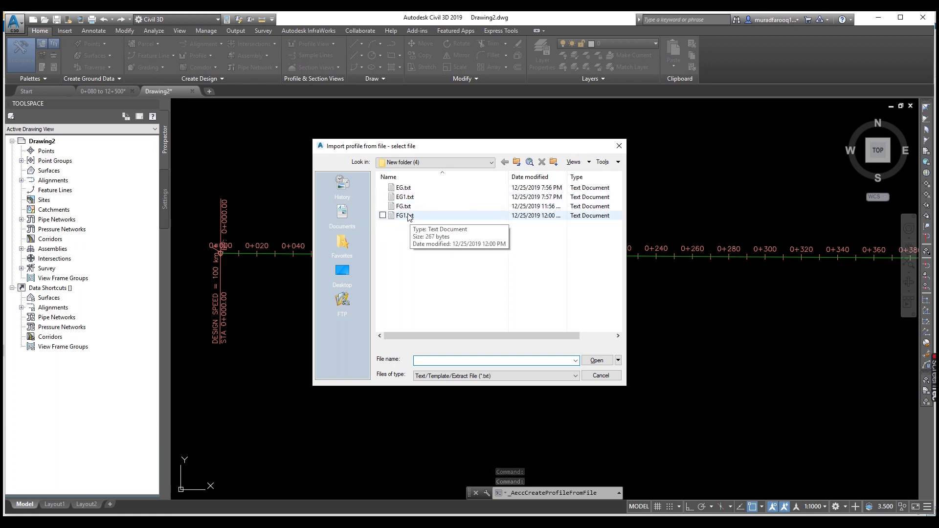
click(405, 217)
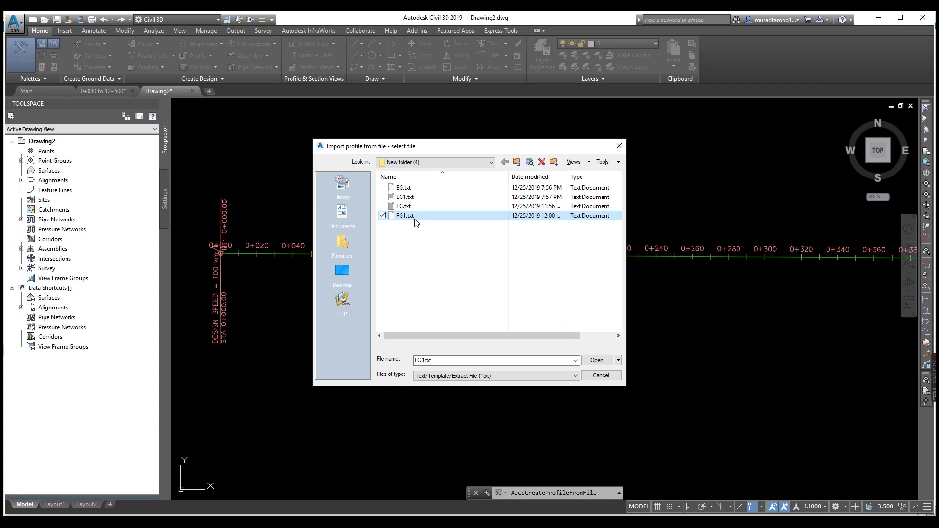
click(596, 361)
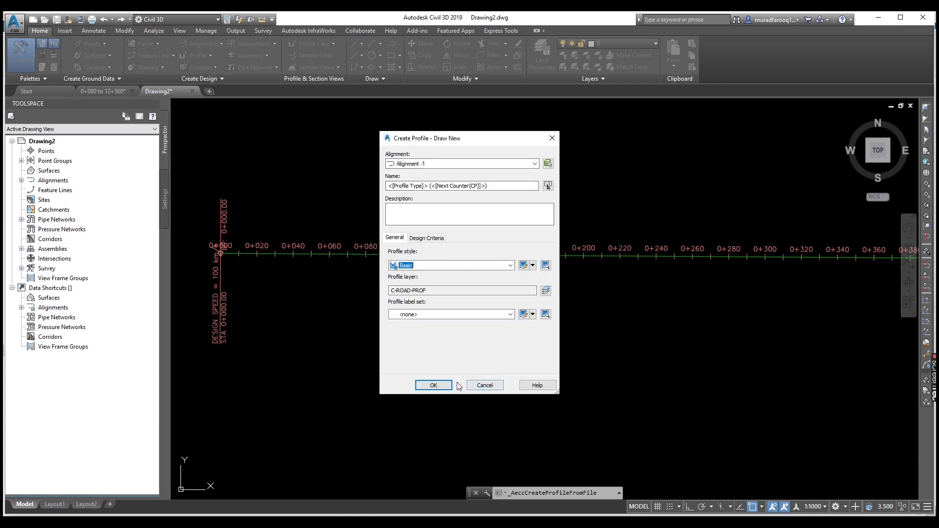
click(510, 266)
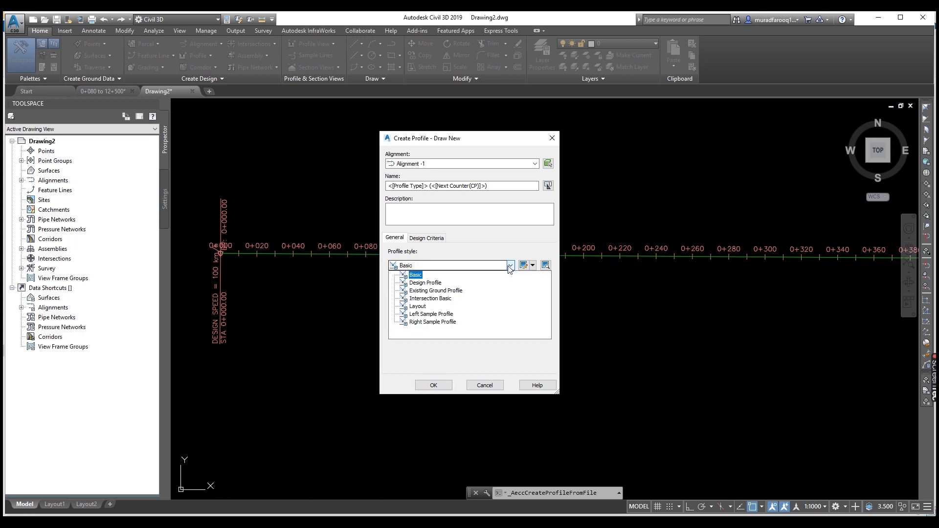
click(440, 284)
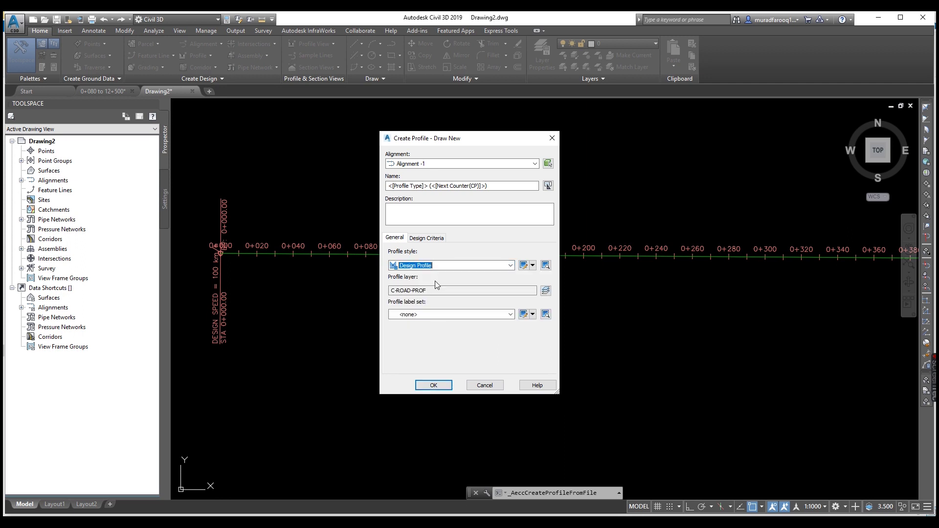
click(434, 385)
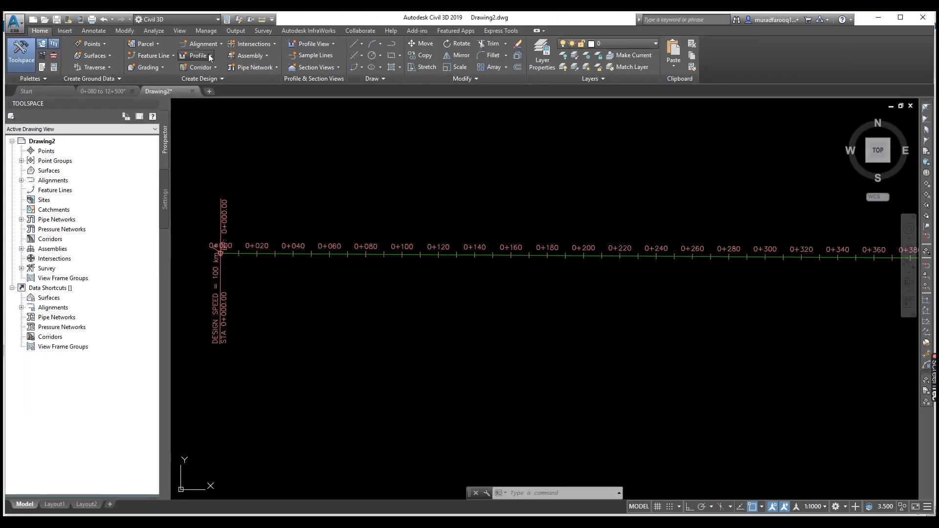
From Create Surface Profile, launch a profile view for the File (1) and File (2) profiles.
click(211, 55)
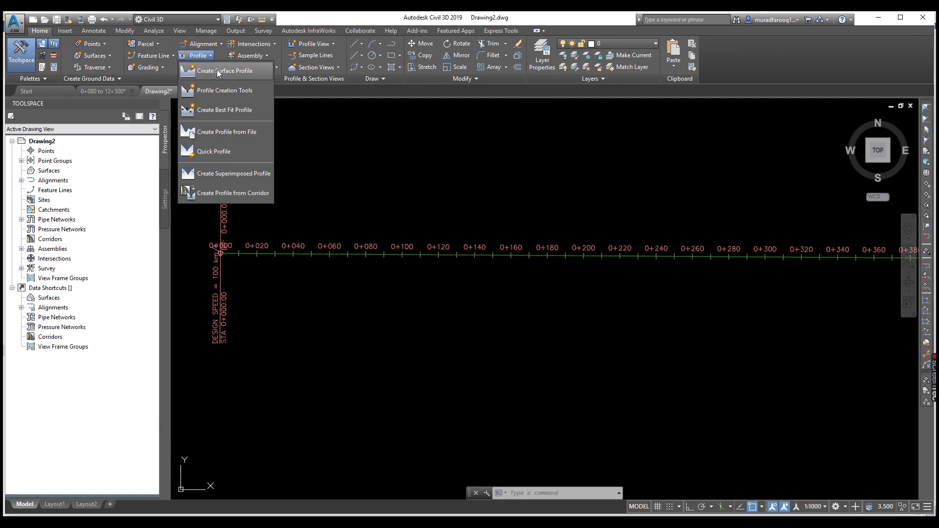
click(218, 72)
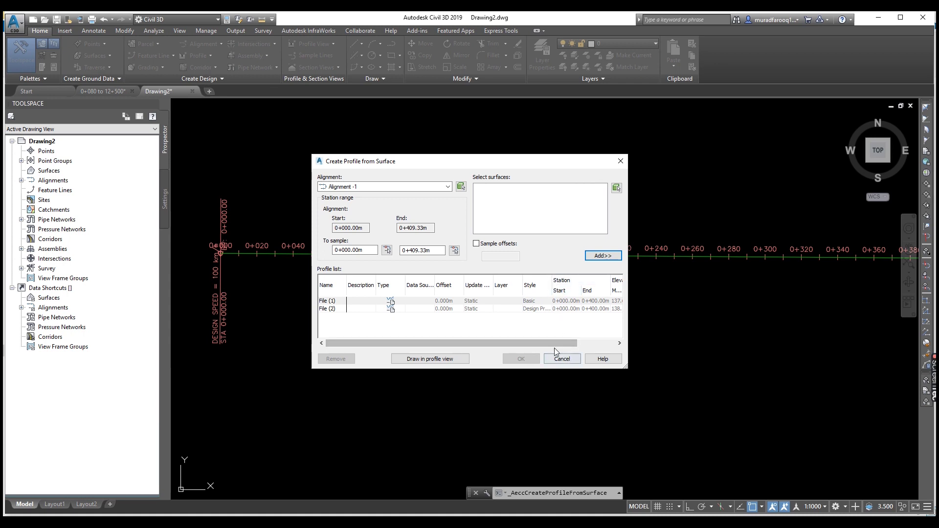
click(447, 360)
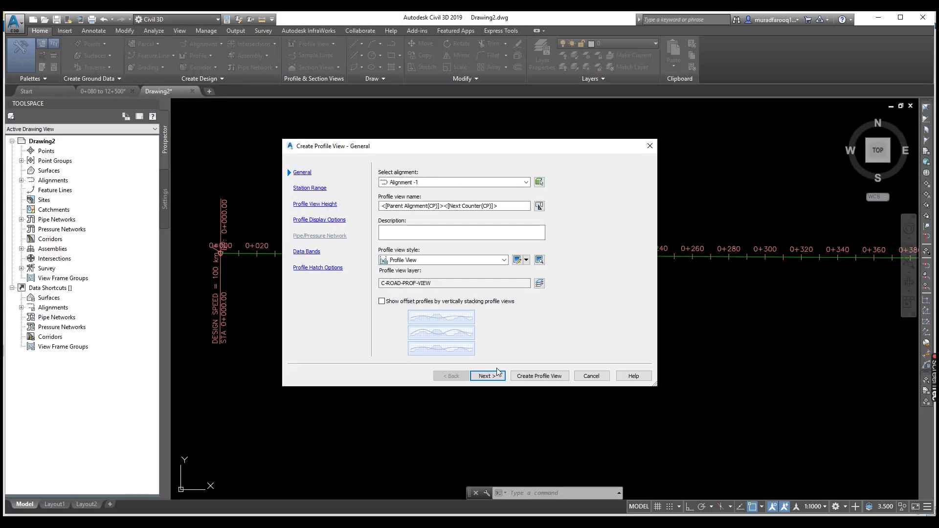
Finish the wizard with the EG-FG Elevations and Stations bands and place the view's origin above the alignment.
click(496, 377)
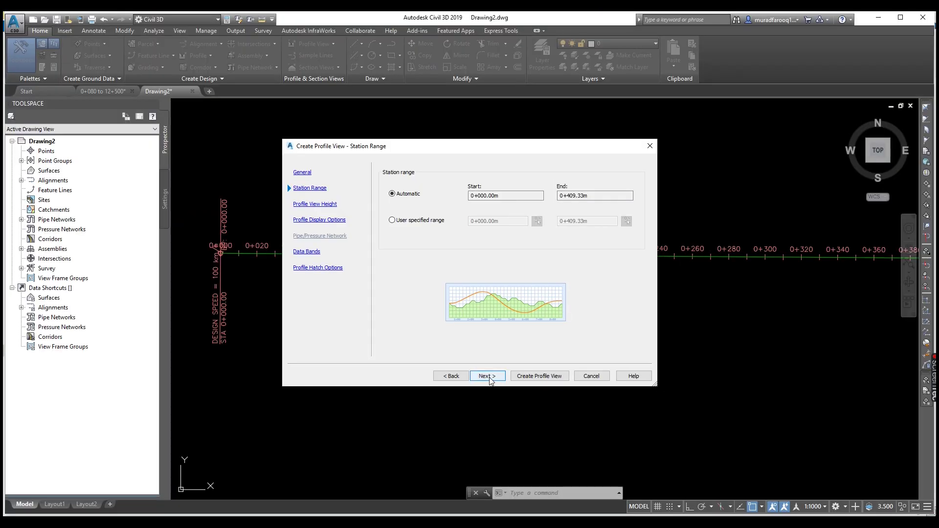
click(489, 379)
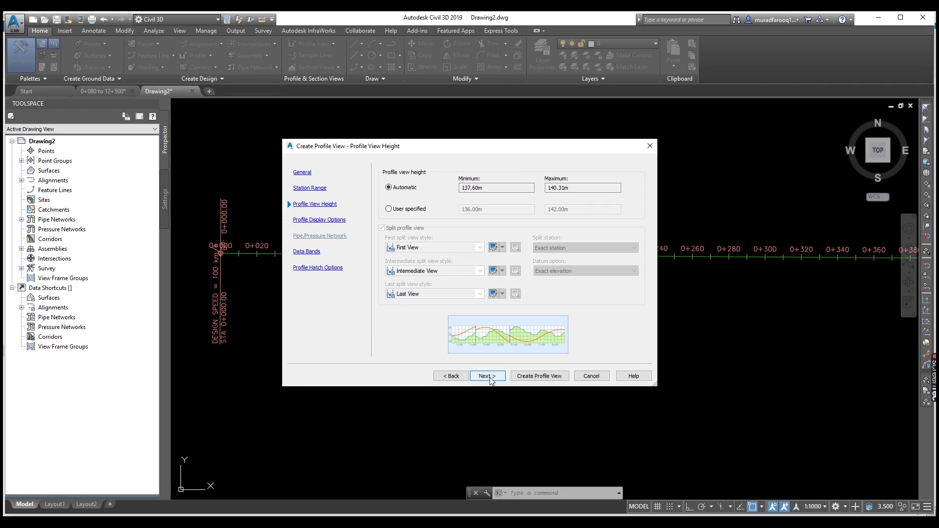
click(490, 379)
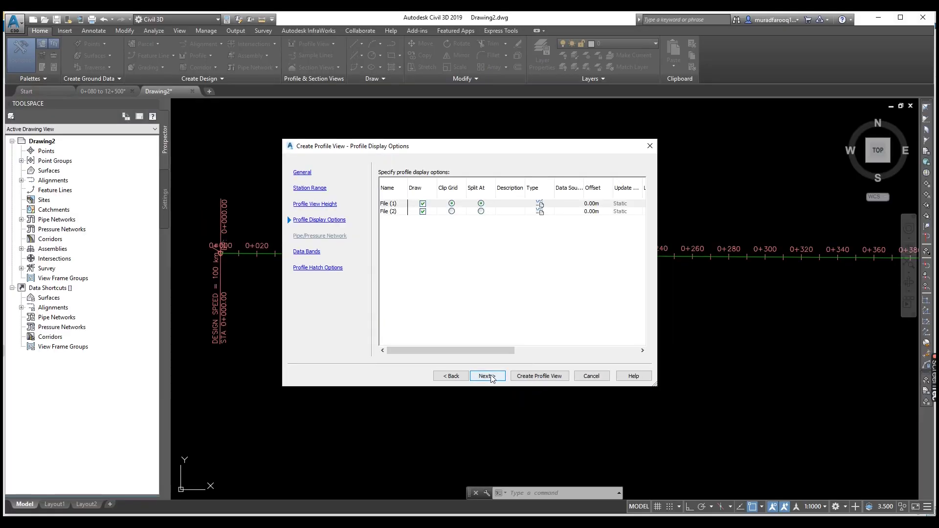
click(491, 377)
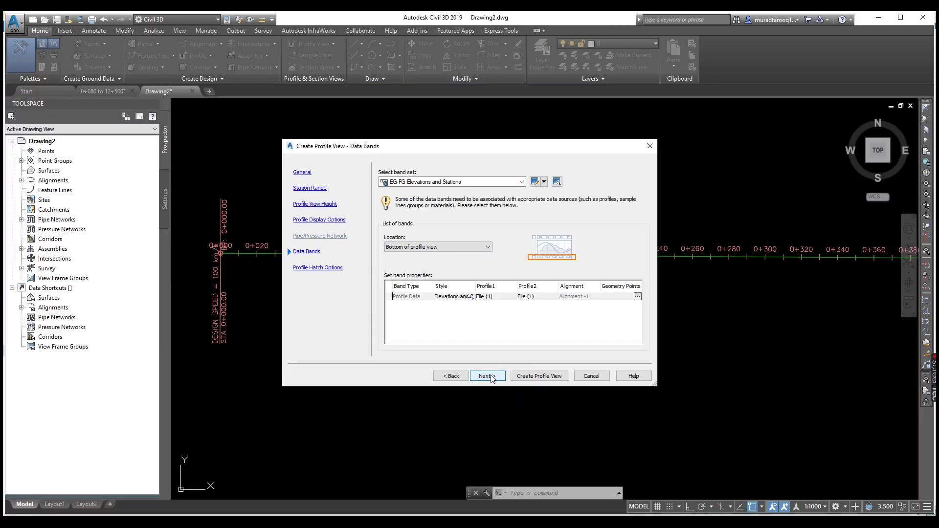
click(492, 377)
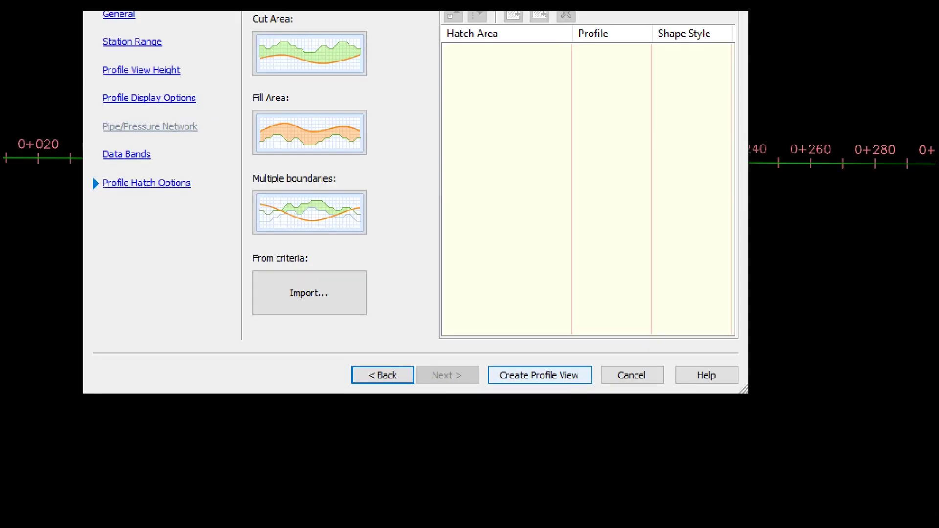
click(540, 377)
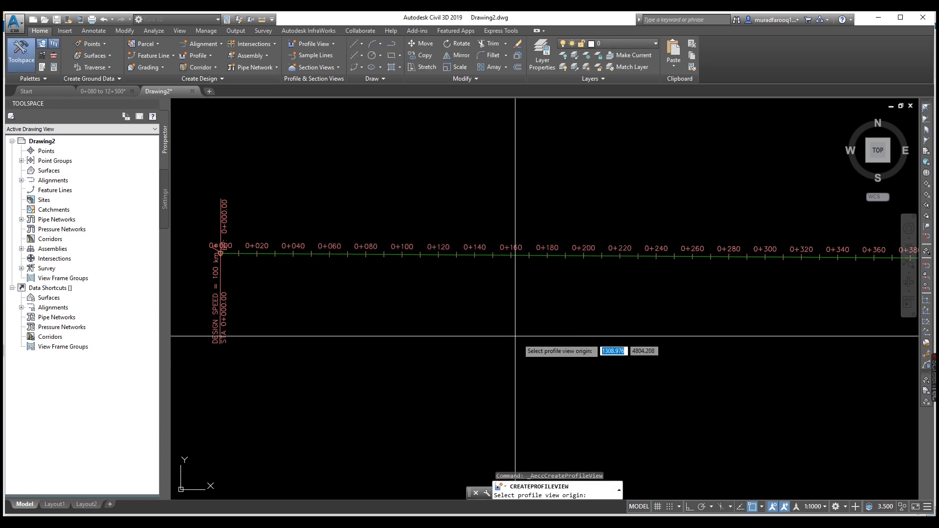
scroll(515, 336, down, 5)
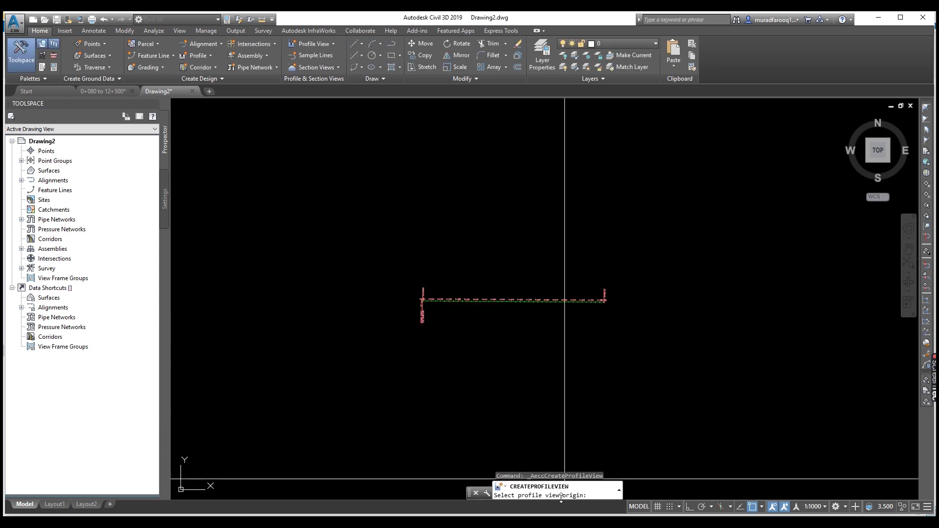
scroll(460, 254, up, 3)
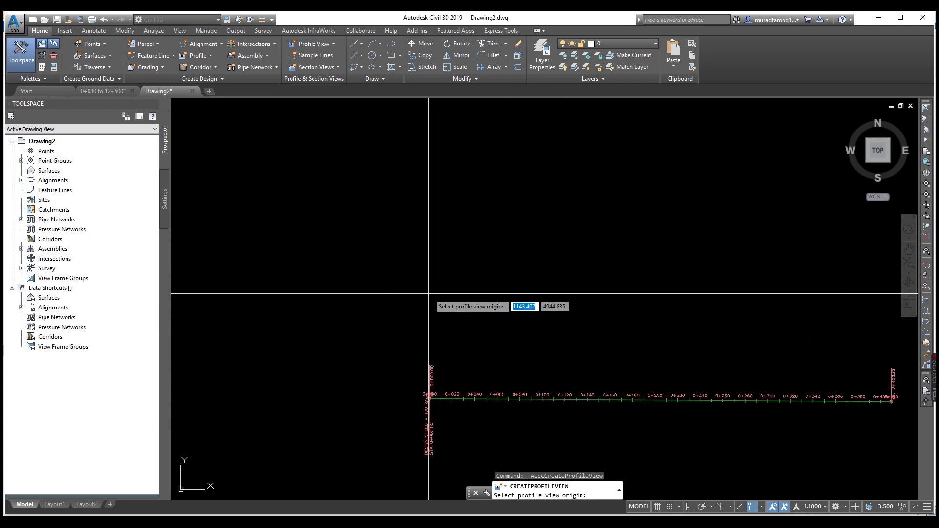
click(432, 277)
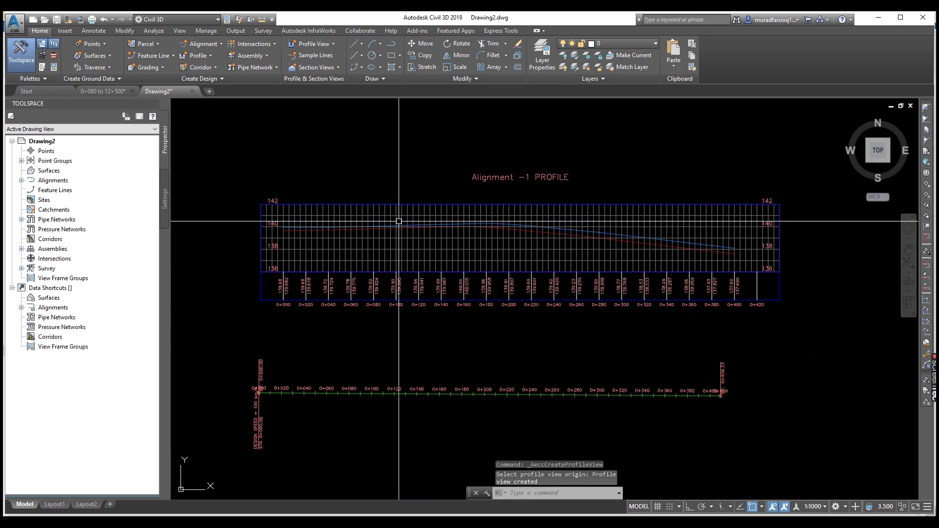
Pan and zoom across the new profile view to inspect stations 0+000 through 0+280.
scroll(398, 218, up, 3)
middle_drag(360, 243, 486, 277)
scroll(407, 269, up, 2)
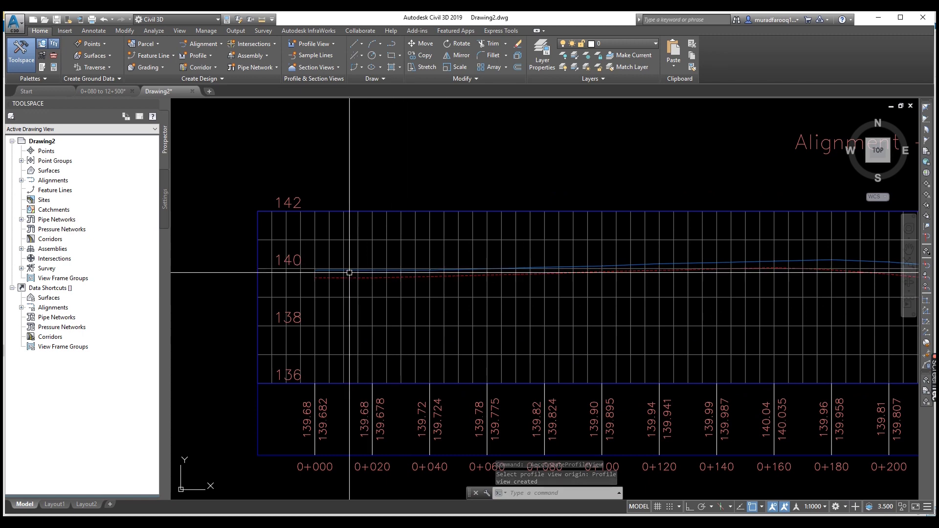
middle_drag(712, 266, 455, 177)
middle_drag(434, 367, 336, 367)
scroll(629, 373, down, 4)
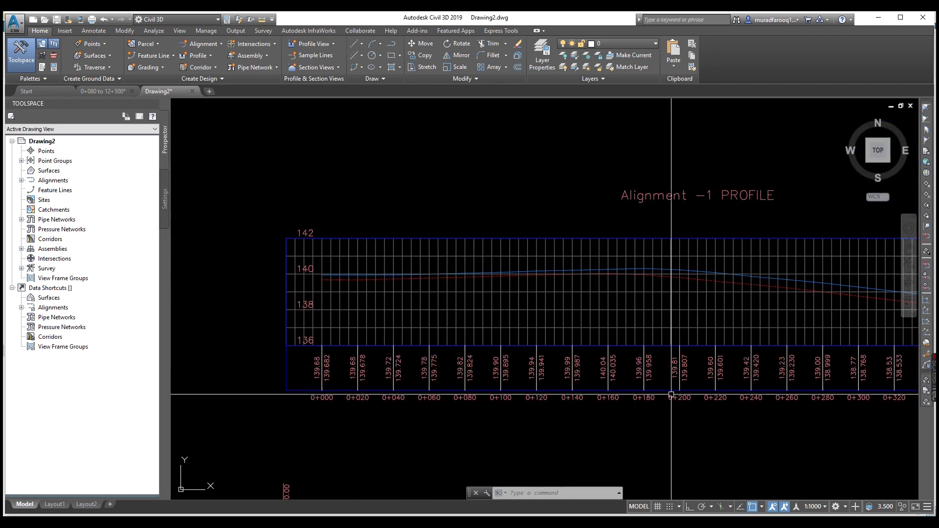
middle_drag(629, 373, 373, 314)
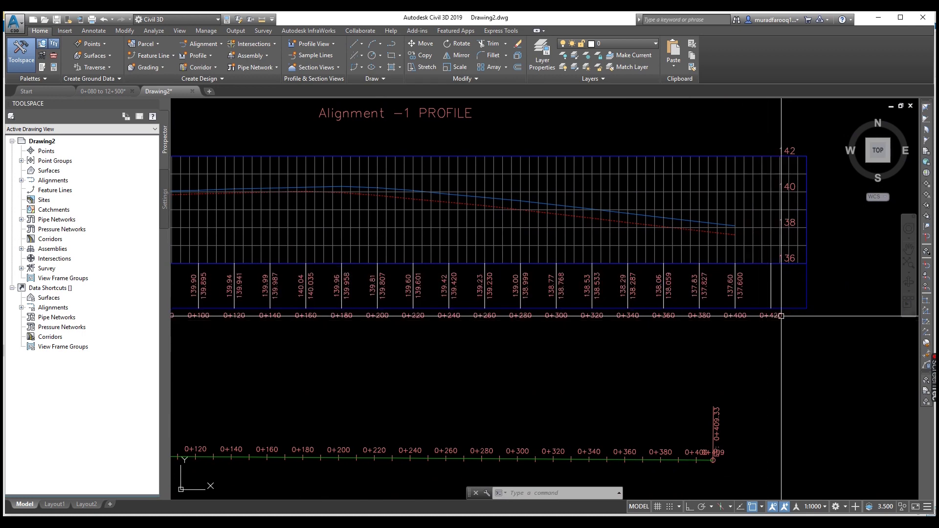
middle_drag(495, 321, 623, 328)
scroll(623, 328, down, 3)
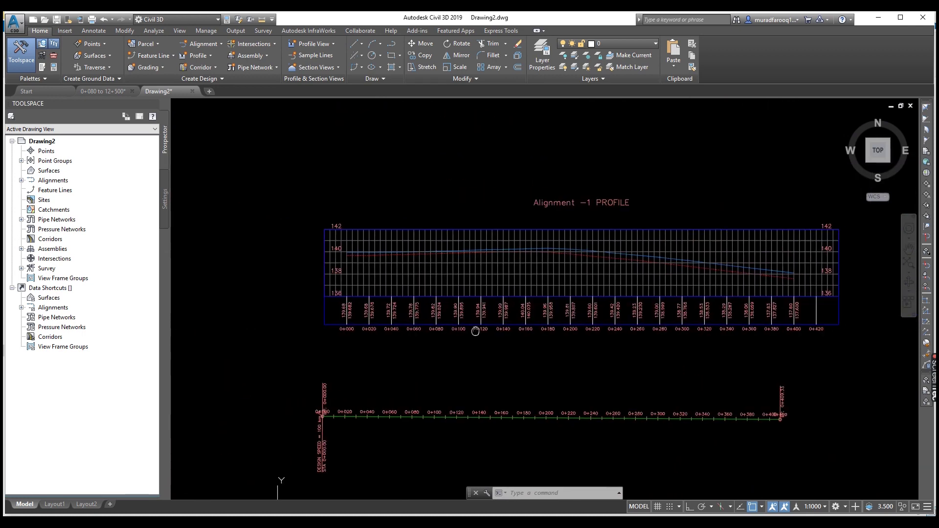
scroll(329, 300, up, 3)
scroll(357, 345, up, 4)
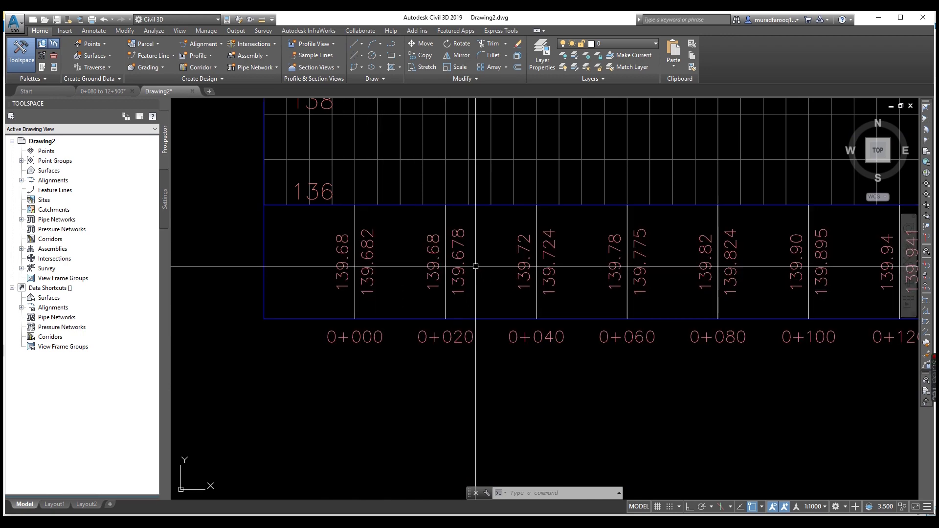
middle_drag(480, 273, 354, 280)
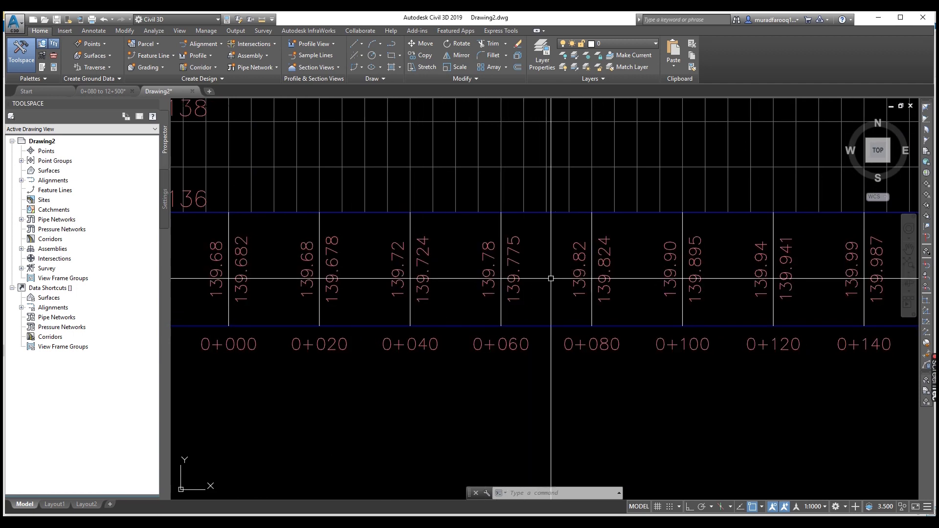
scroll(592, 285, down, 2)
scroll(566, 298, down, 2)
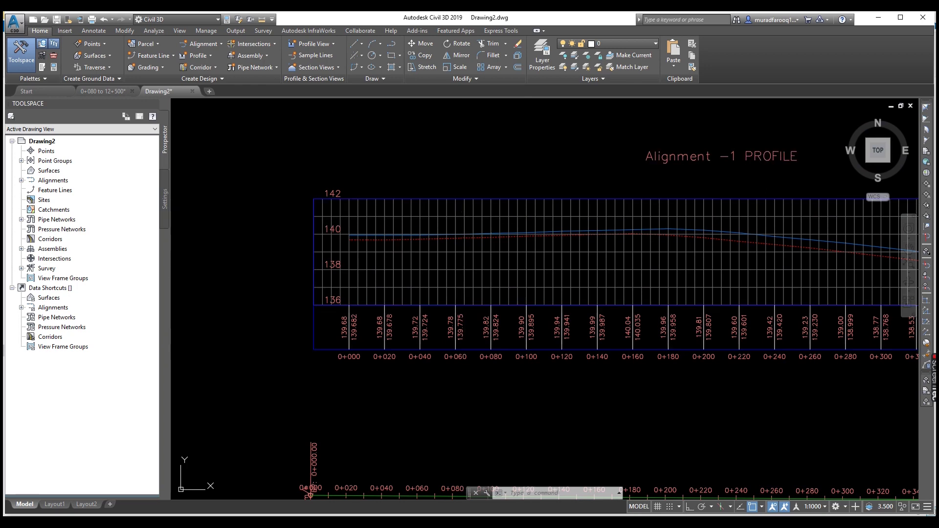
click(469, 199)
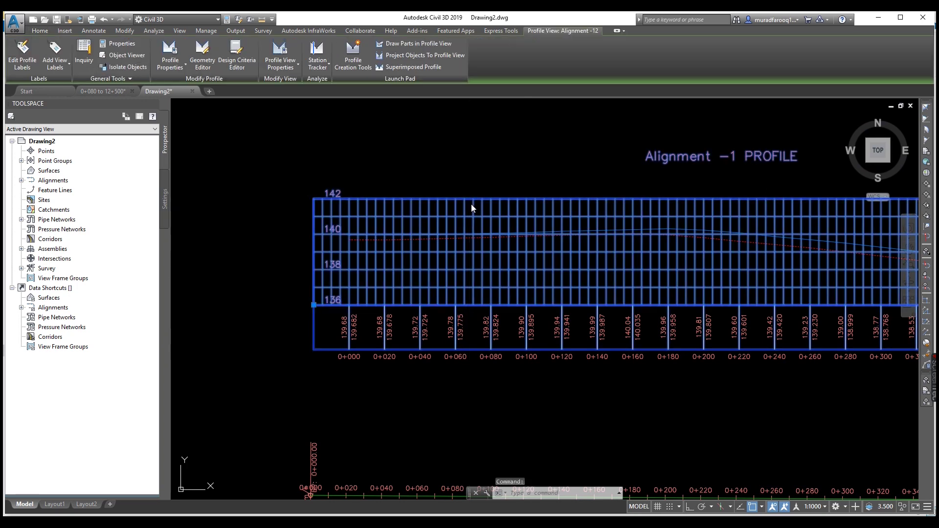
Open the selected profile view's properties at the Bands tab.
right_click(471, 200)
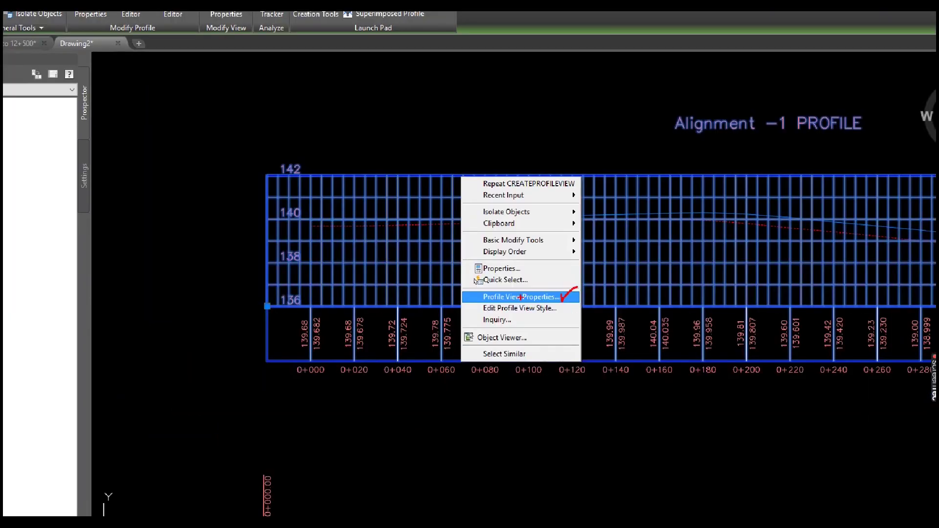
click(521, 293)
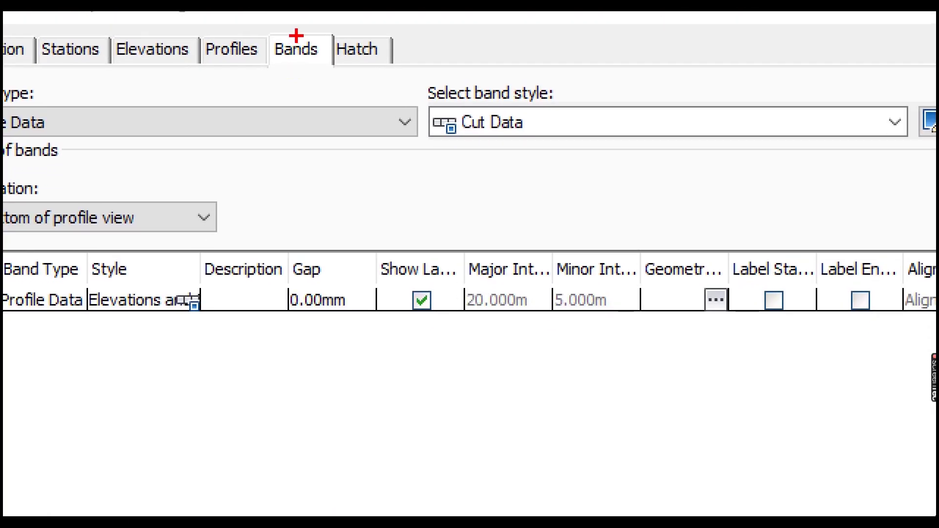
drag(280, 38, 325, 43)
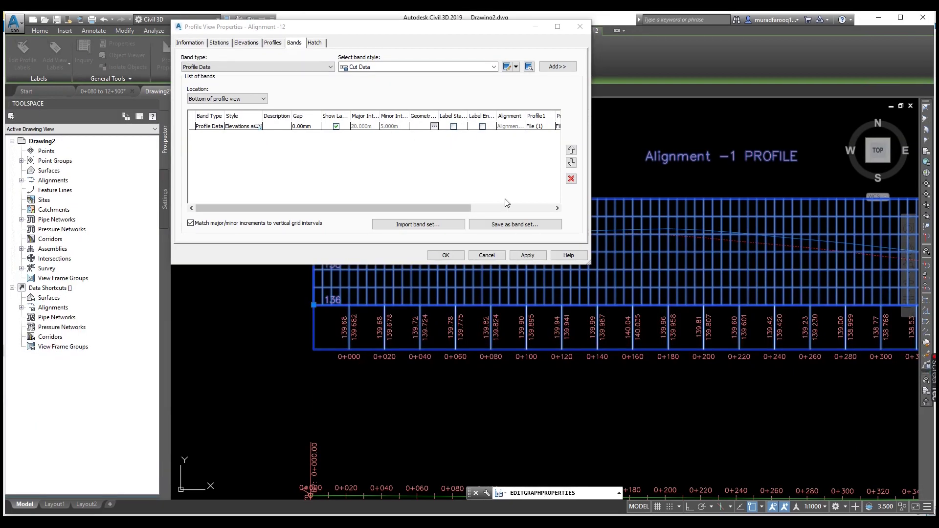
click(553, 208)
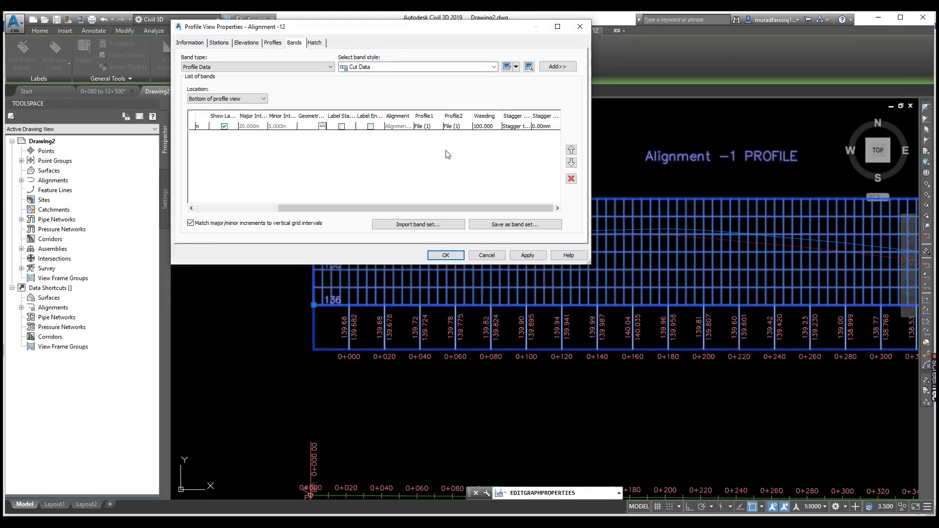
Set the elevation band to Profile1 File (1) and Profile2 File (2), then apply.
click(431, 127)
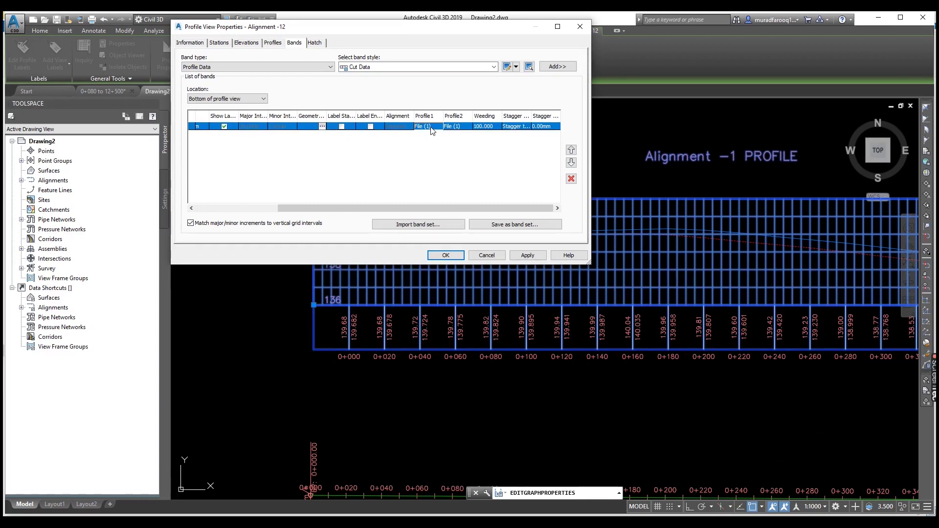
click(438, 128)
click(470, 147)
click(460, 128)
click(459, 146)
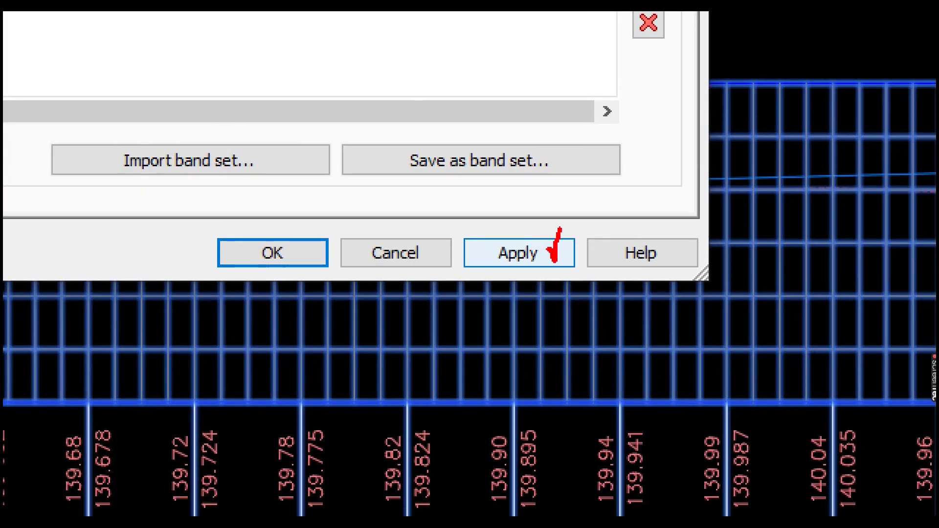
drag(305, 243, 327, 227)
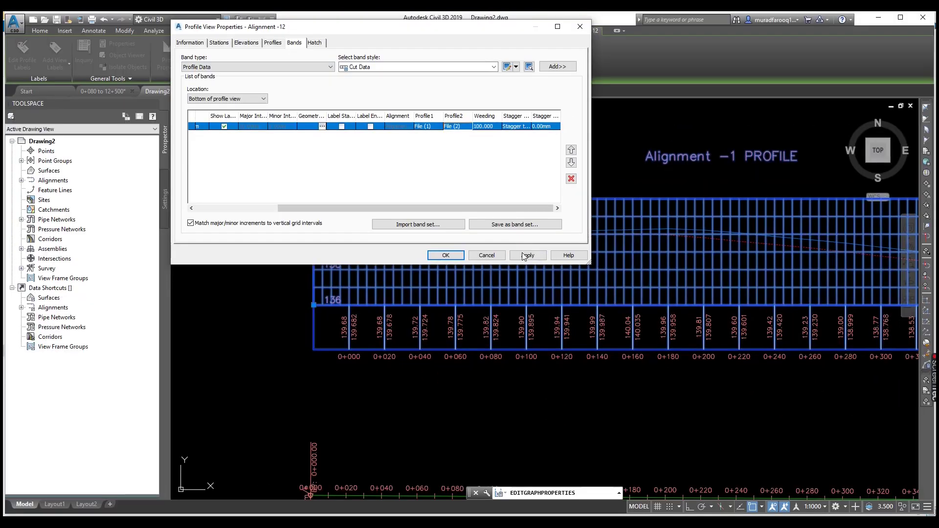
click(524, 255)
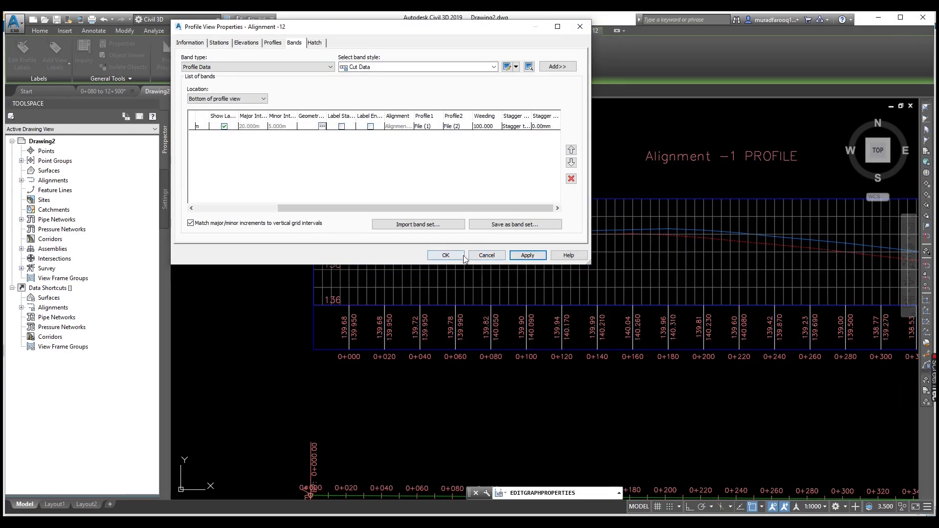
click(446, 255)
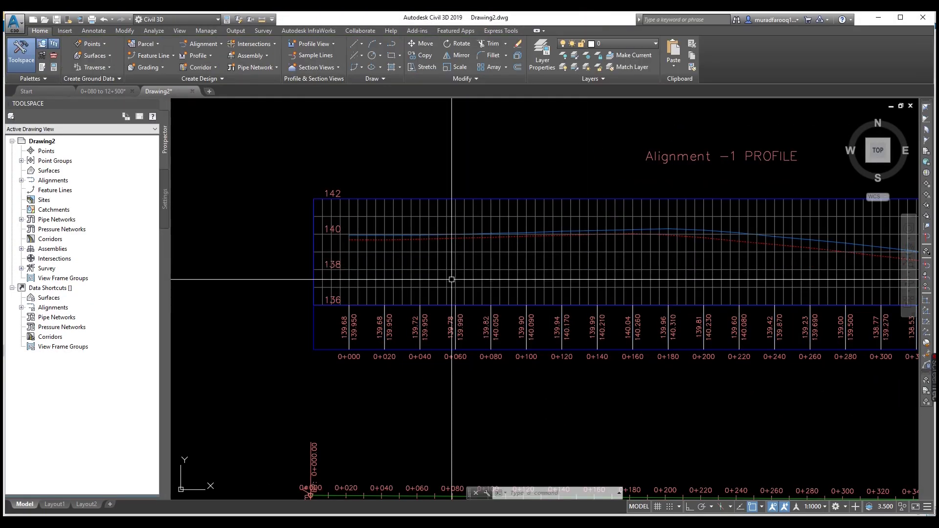
scroll(438, 359, up, 2)
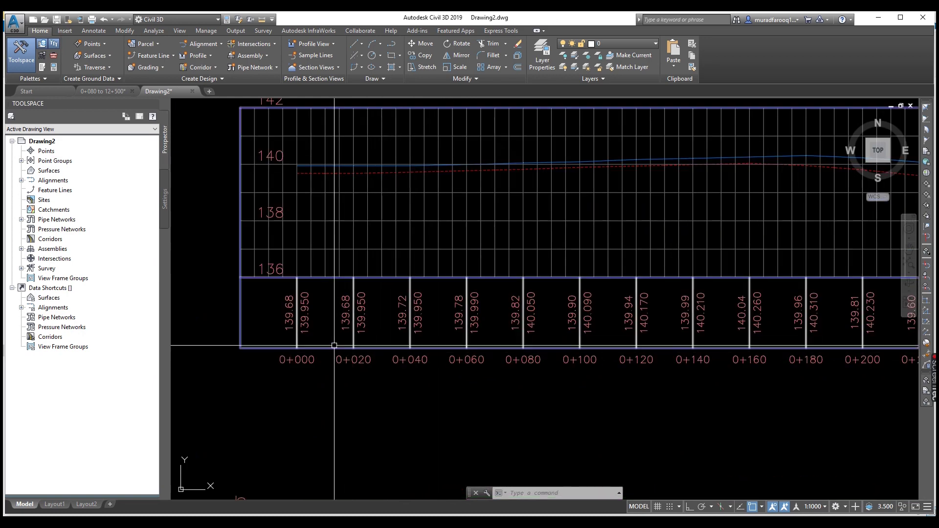
scroll(411, 318, up, 2)
scroll(284, 312, down, 1)
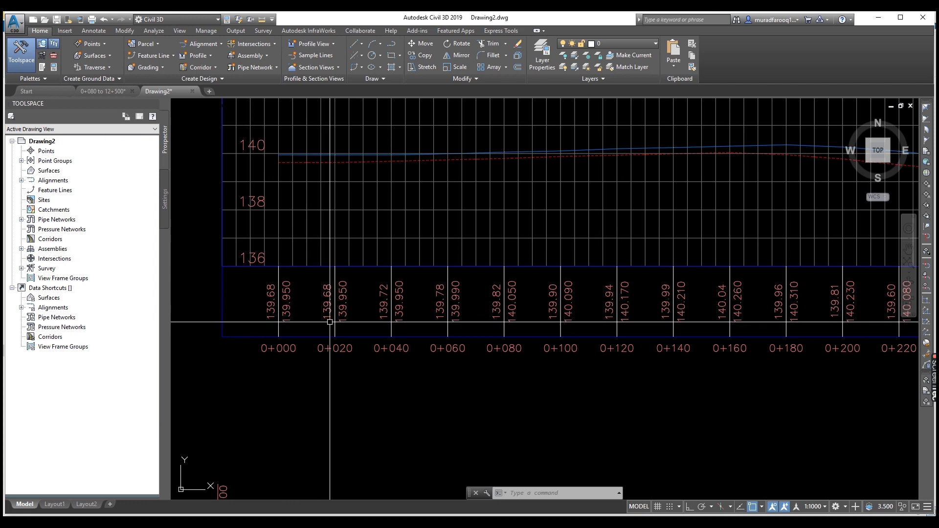
scroll(285, 299, down, 5)
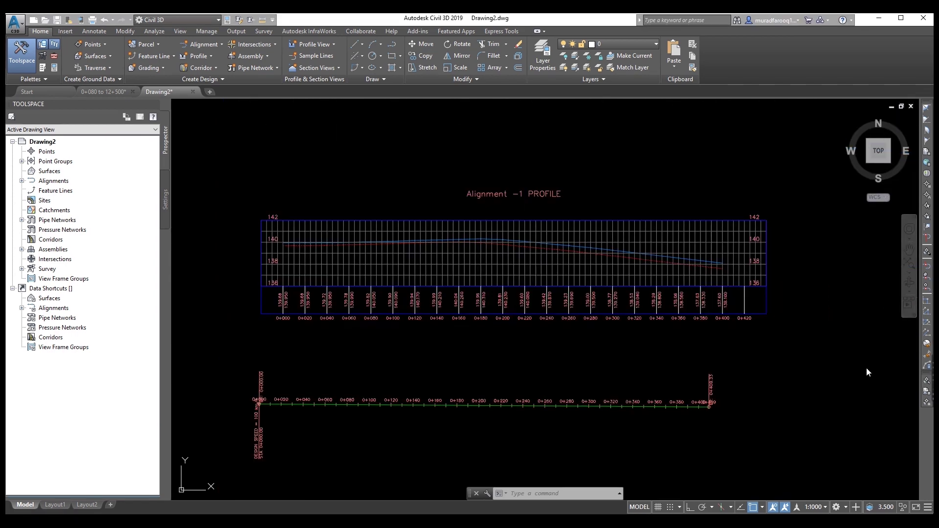
scroll(560, 264, up, 5)
scroll(571, 318, down, 5)
scroll(569, 324, up, 5)
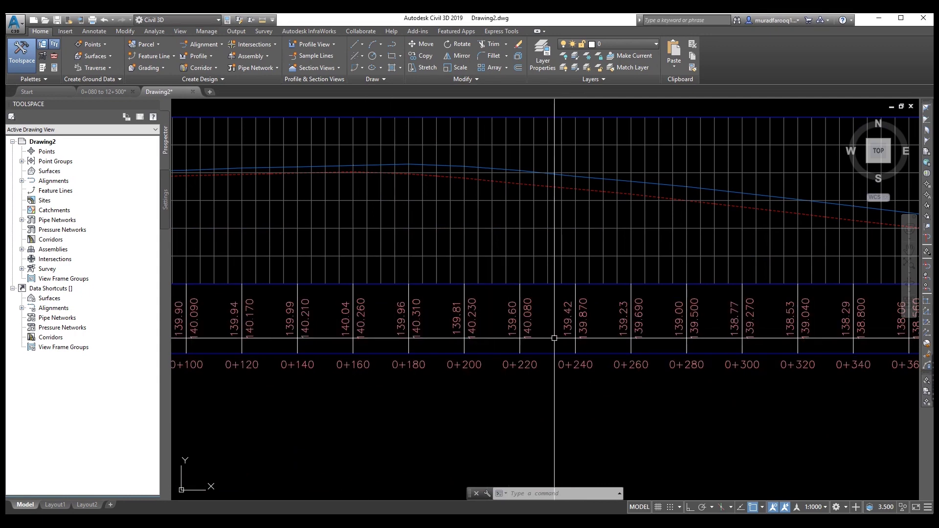
middle_drag(554, 338, 370, 341)
scroll(537, 327, up, 2)
middle_drag(538, 327, 292, 329)
scroll(413, 329, down, 5)
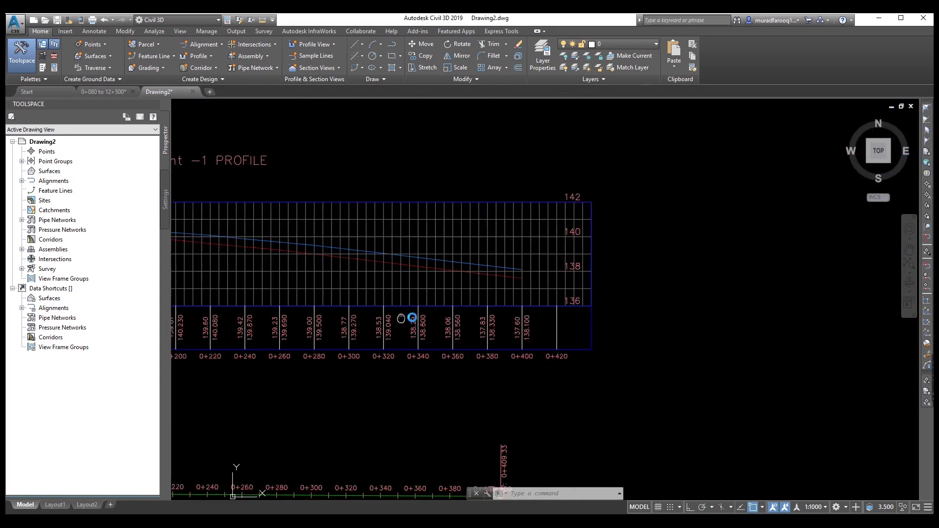
scroll(472, 250, up, 1)
scroll(576, 361, up, 2)
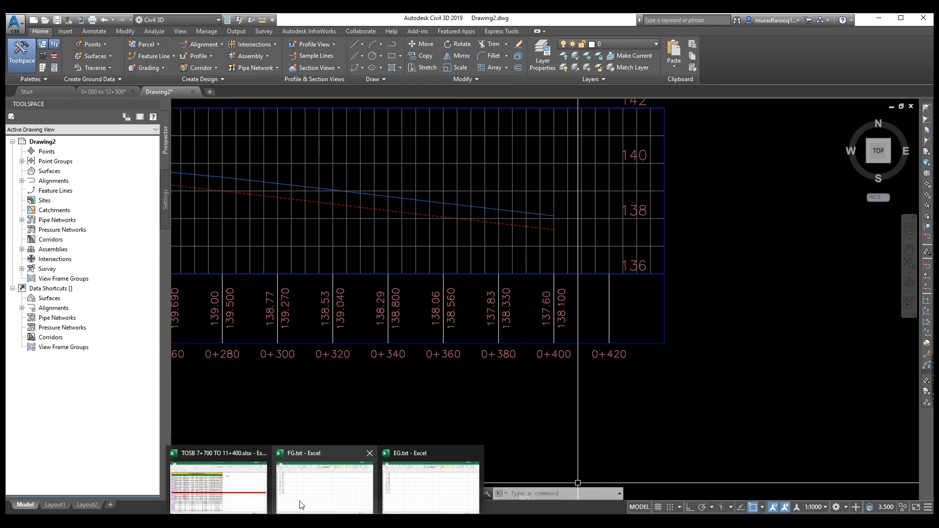
Fill cells A21 and B21 (400, 138.10) of FG.txt yellow, then switch back to Civil 3D.
click(301, 506)
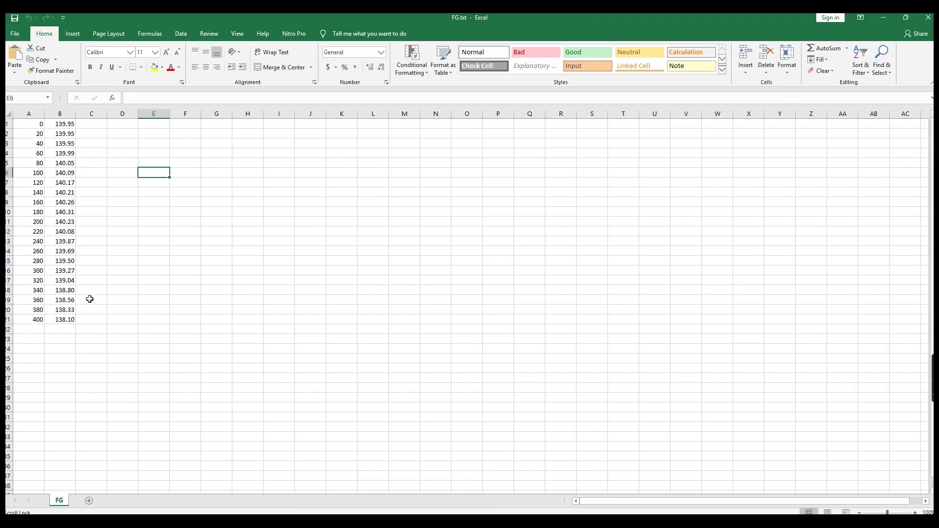
click(8, 320)
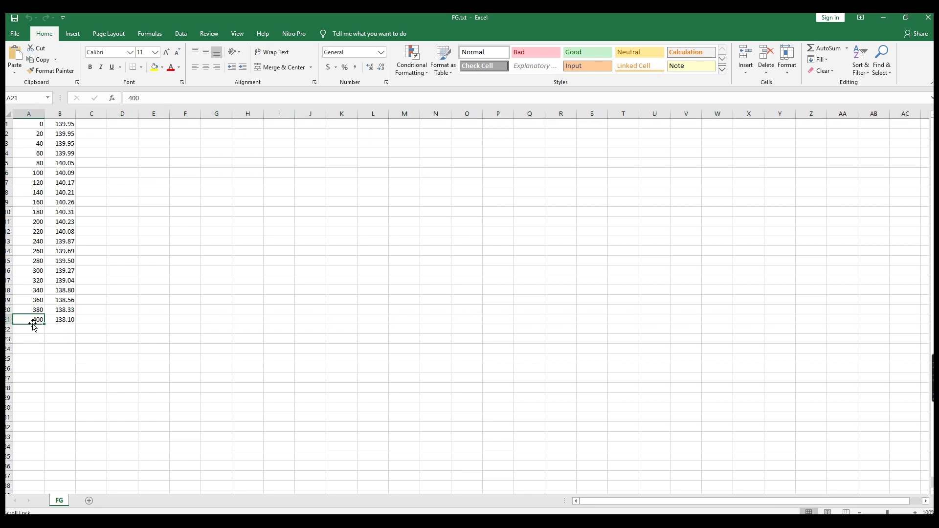
click(154, 67)
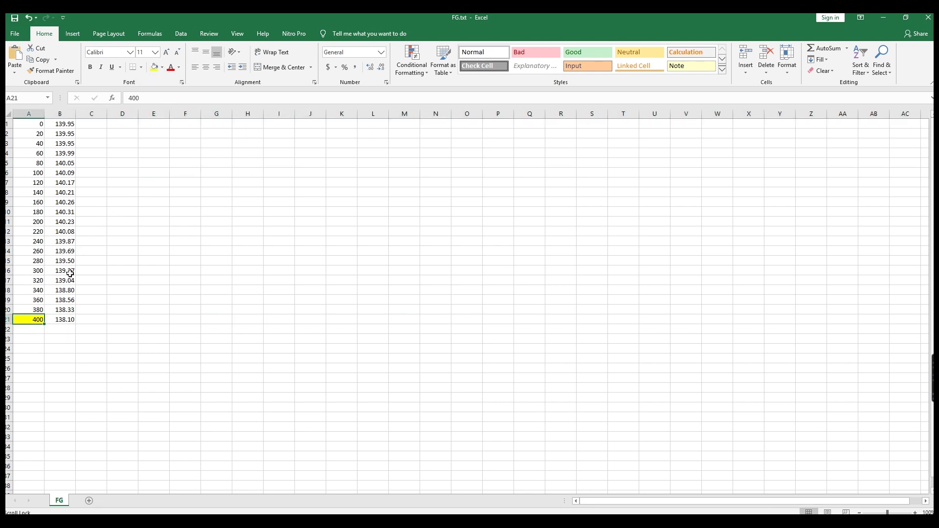
click(62, 321)
click(154, 67)
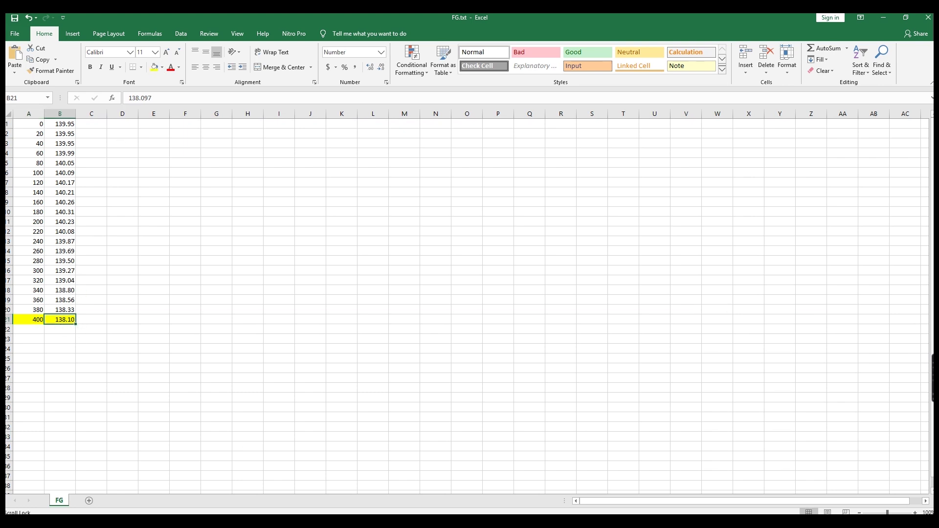
click(595, 498)
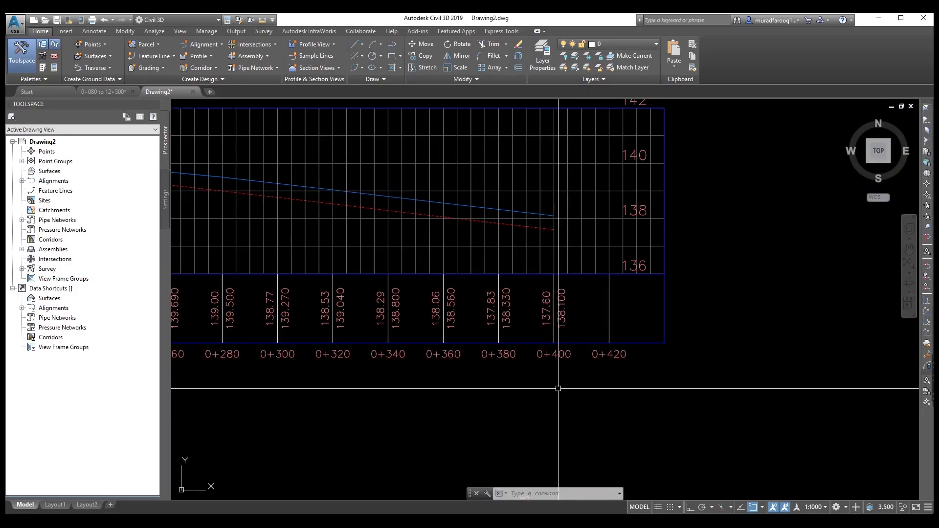
Select the profile view and open its profile view style settings.
scroll(541, 435, down, 2)
scroll(421, 428, down, 2)
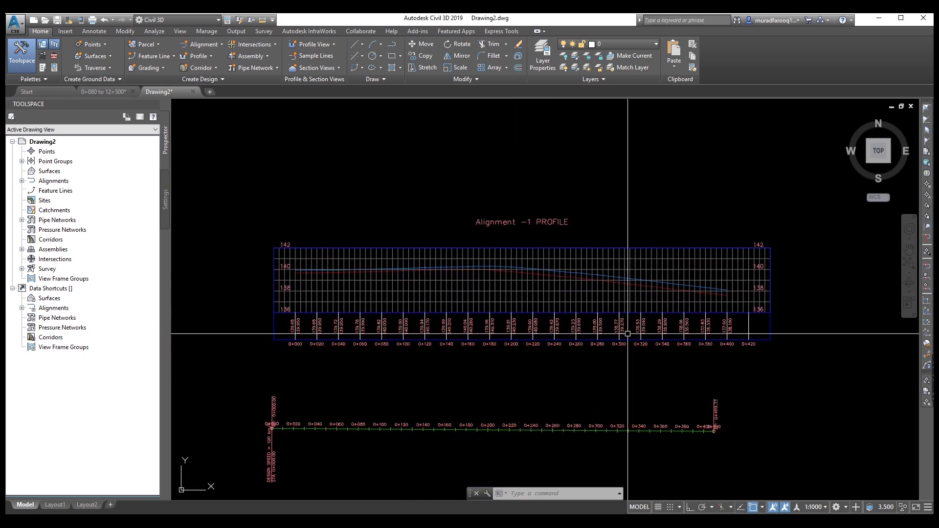
click(451, 248)
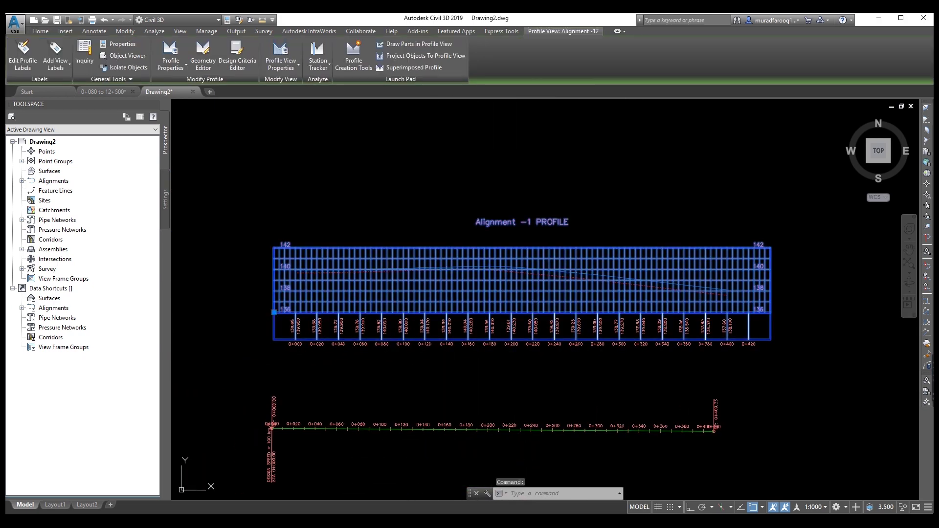
right_click(450, 249)
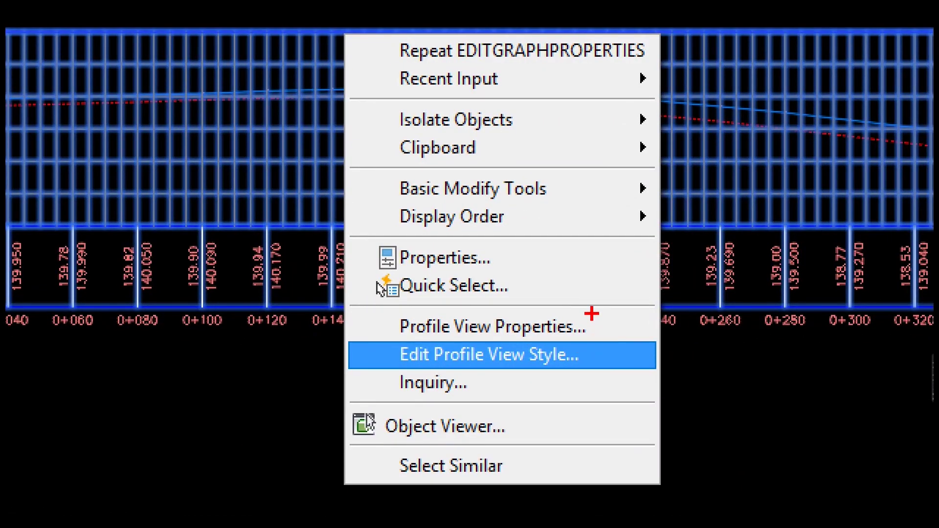
drag(611, 356, 627, 339)
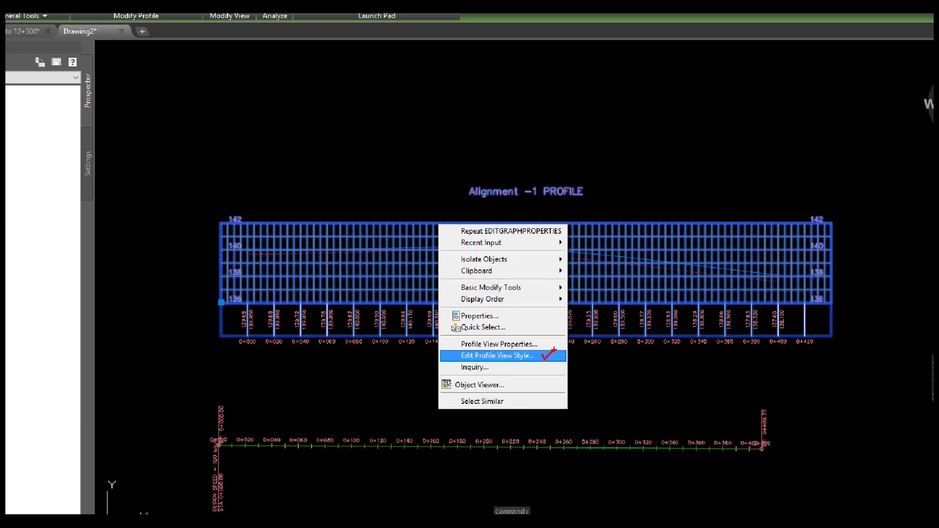
click(524, 355)
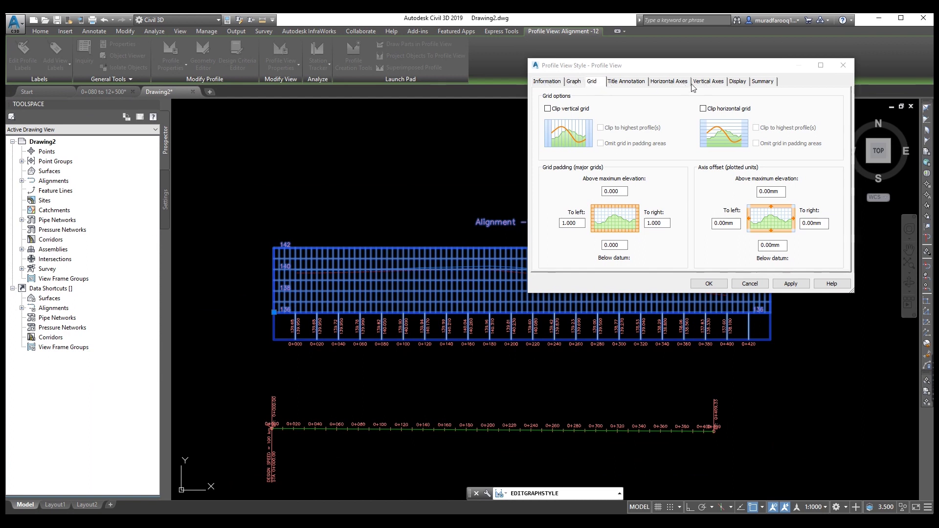
drag(678, 68, 543, 92)
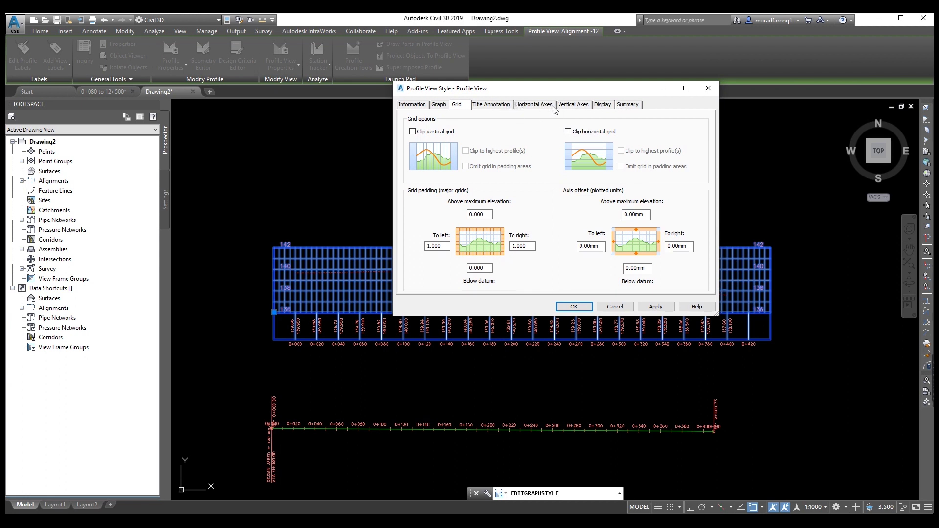
Clip vertical and horizontal grid to the highest profiles and omit grid in padding areas.
click(412, 131)
click(568, 132)
click(656, 306)
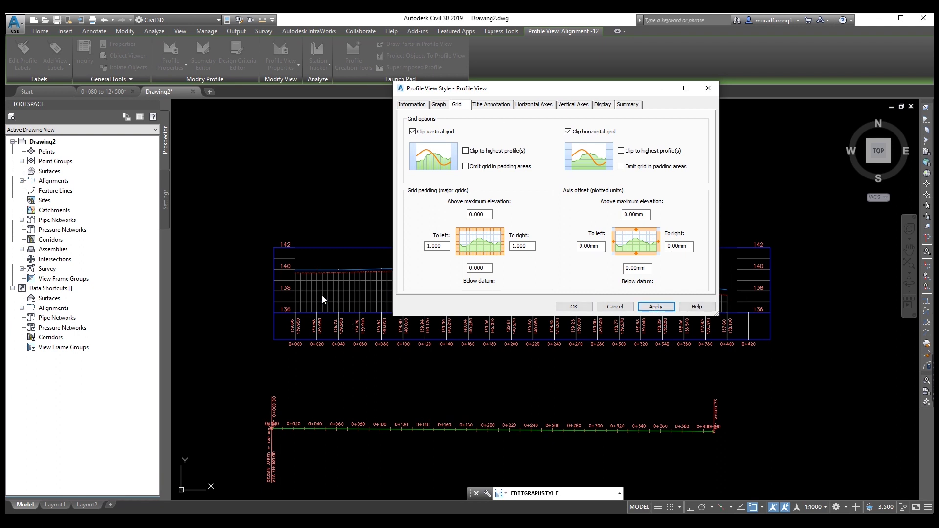
click(466, 151)
click(656, 307)
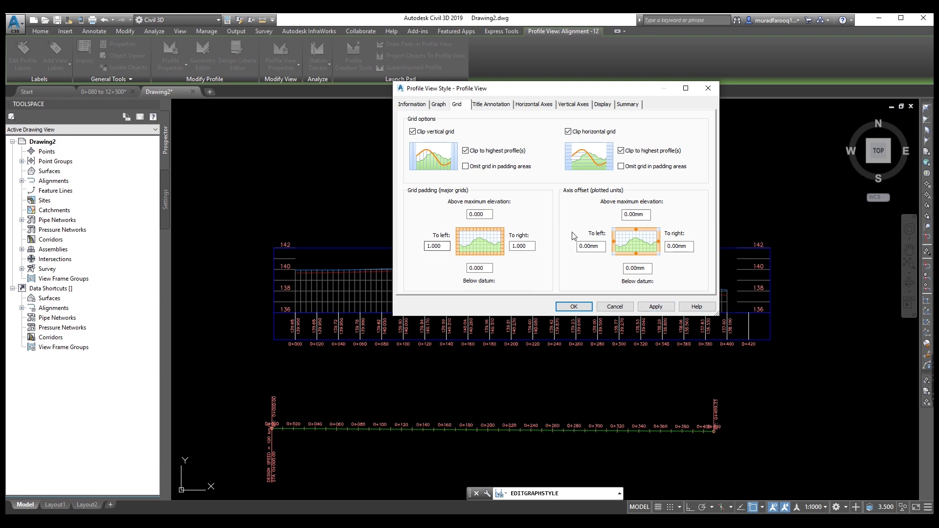
click(466, 167)
click(658, 307)
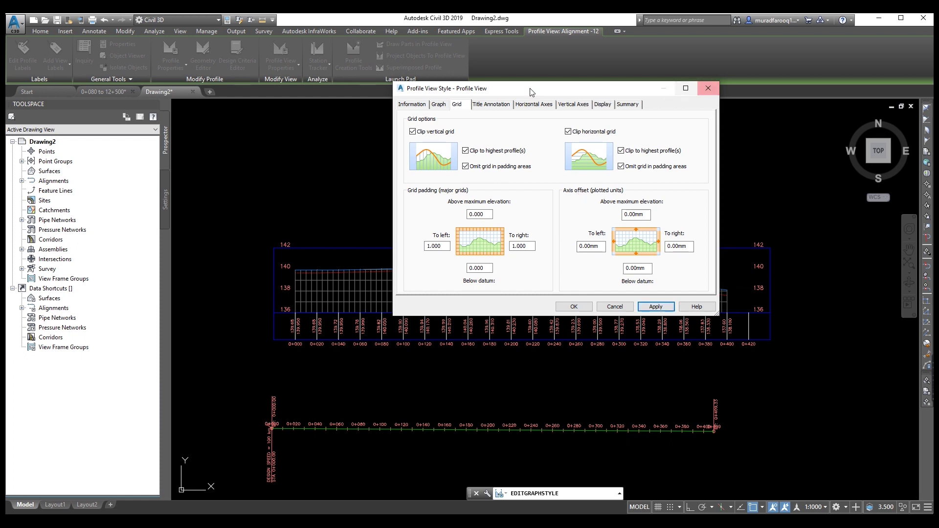
Review the Title Annotation and Horizontal Axes settings, then confirm the style changes.
click(494, 104)
click(543, 107)
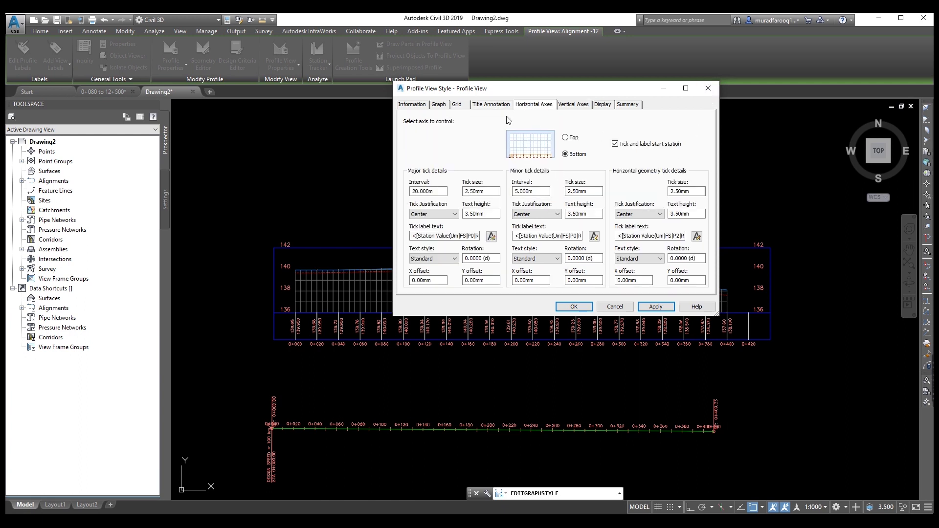
click(458, 105)
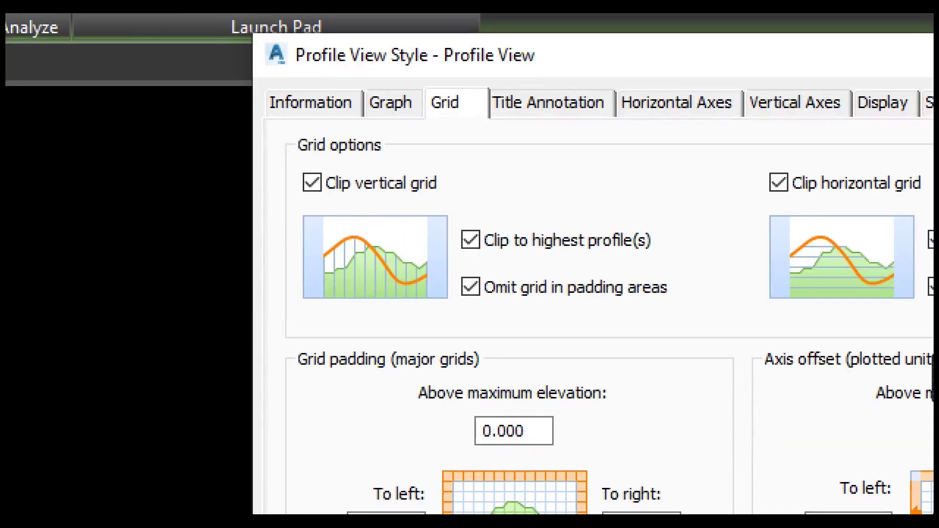
drag(472, 91, 474, 81)
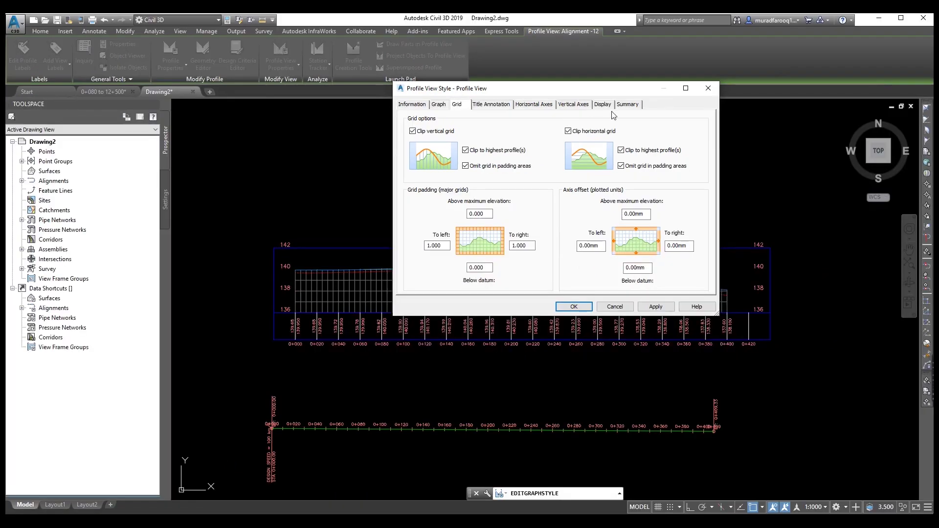
click(708, 90)
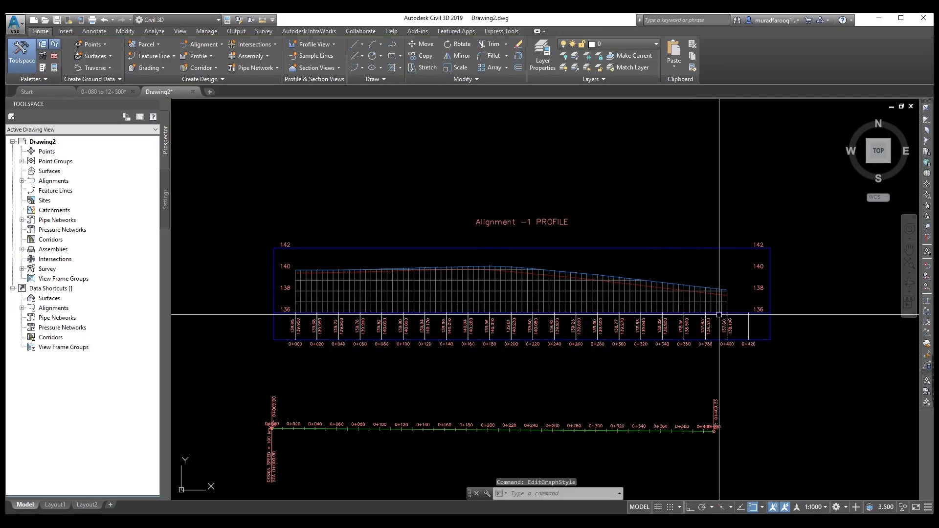
middle_drag(624, 349, 629, 308)
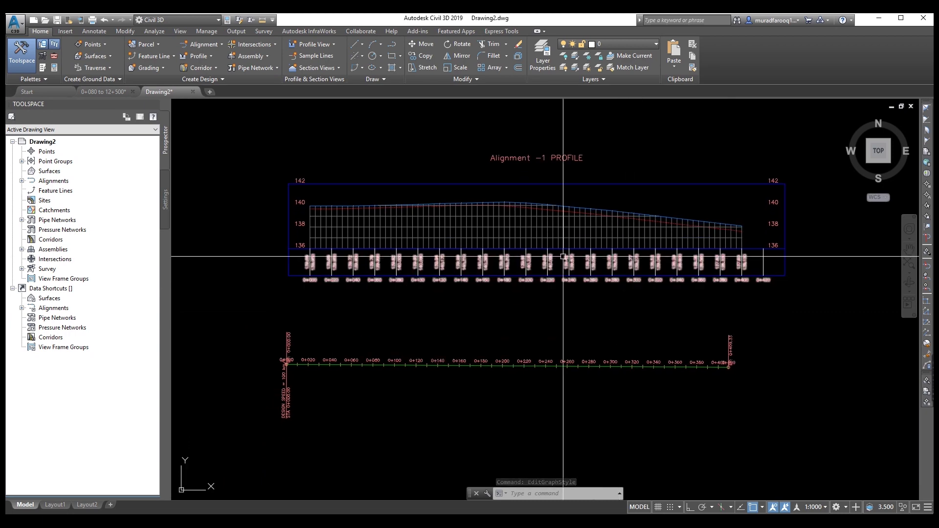
scroll(548, 369, up, 5)
scroll(548, 370, down, 3)
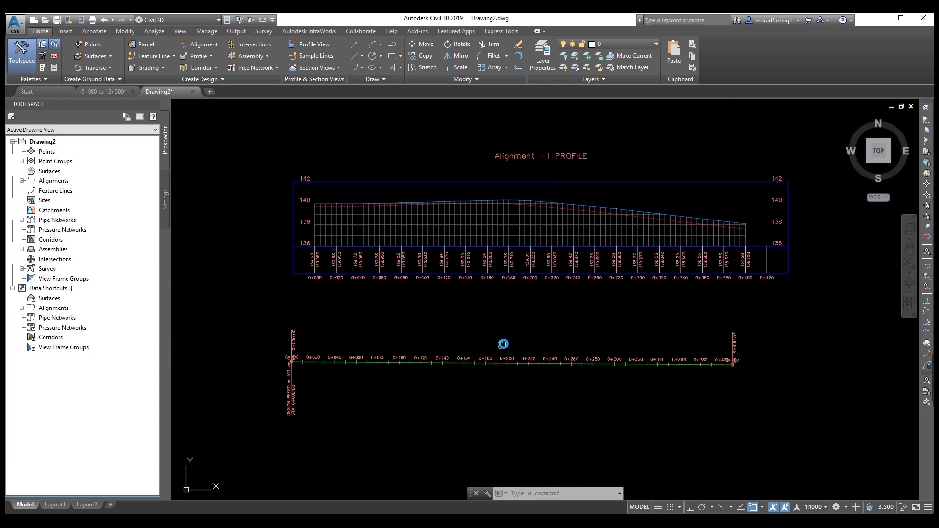